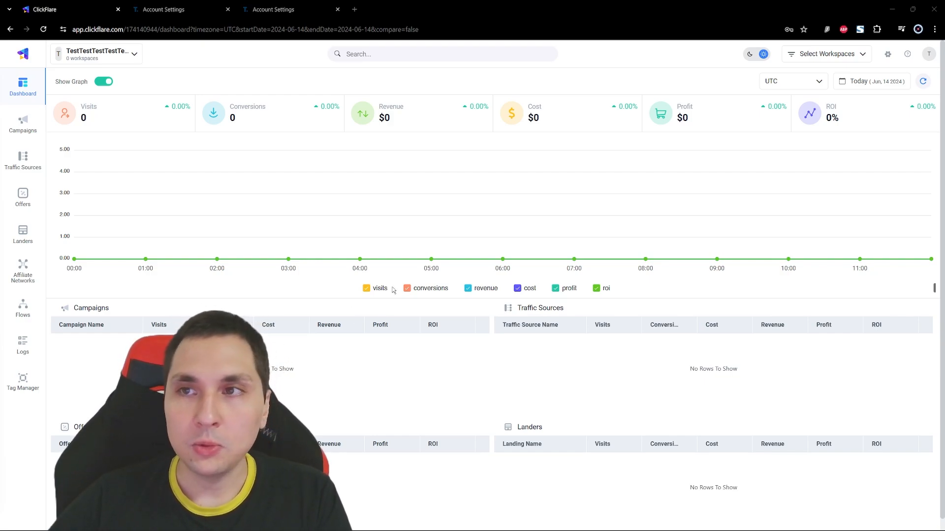
- Start a new Tonic revenue stream integration from the Integrations settings and open its form for connecting an account
{"action": "left_click", "coordinate": [887, 54]}
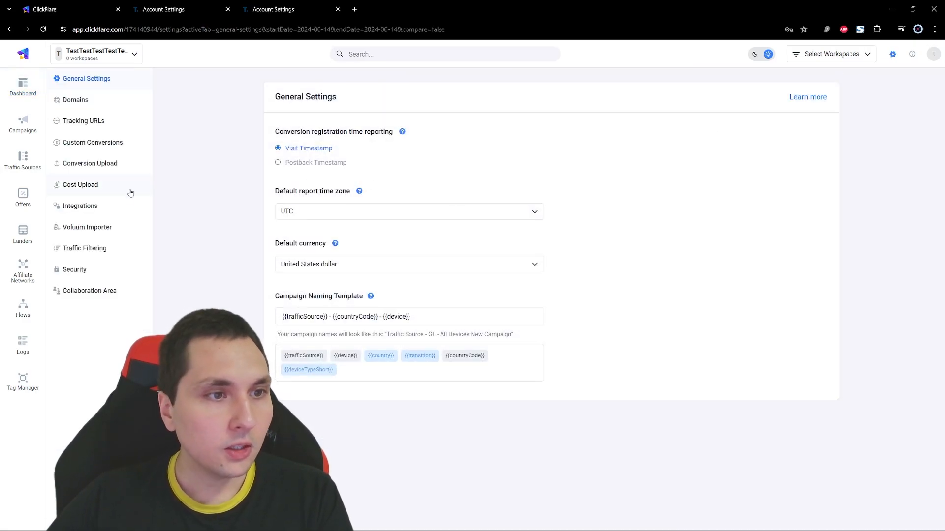
{"action": "left_click", "coordinate": [116, 210]}
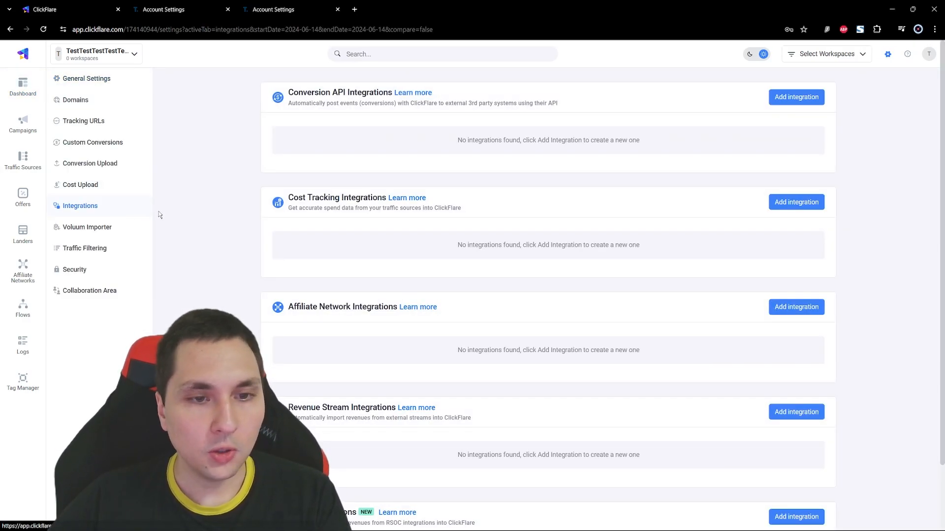
{"action": "scroll", "coordinate": [460, 240], "scroll_direction": "down", "scroll_amount": 1}
{"action": "scroll", "coordinate": [461, 239], "scroll_direction": "down", "scroll_amount": 1}
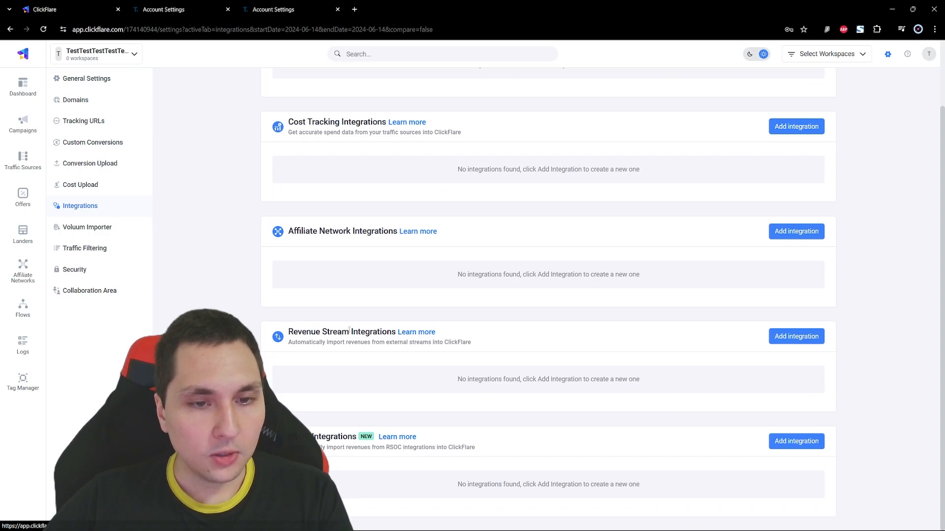
{"action": "left_click_drag", "start_coordinate": [289, 332], "coordinate": [396, 333]}
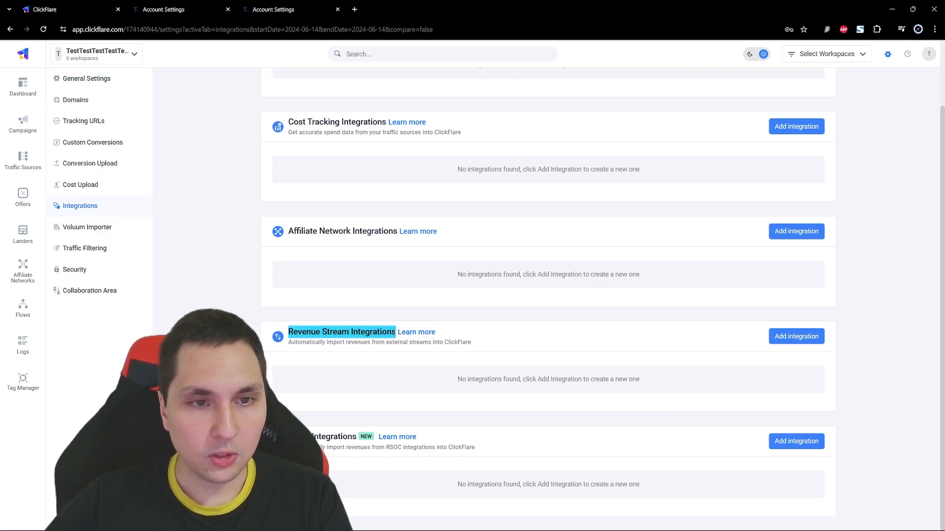
{"action": "left_click", "coordinate": [567, 344]}
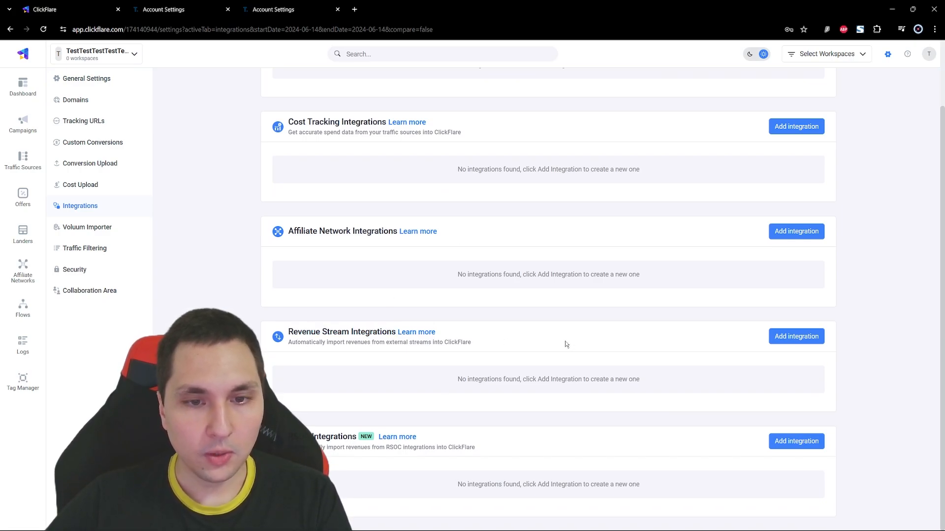
{"action": "left_click", "coordinate": [781, 337]}
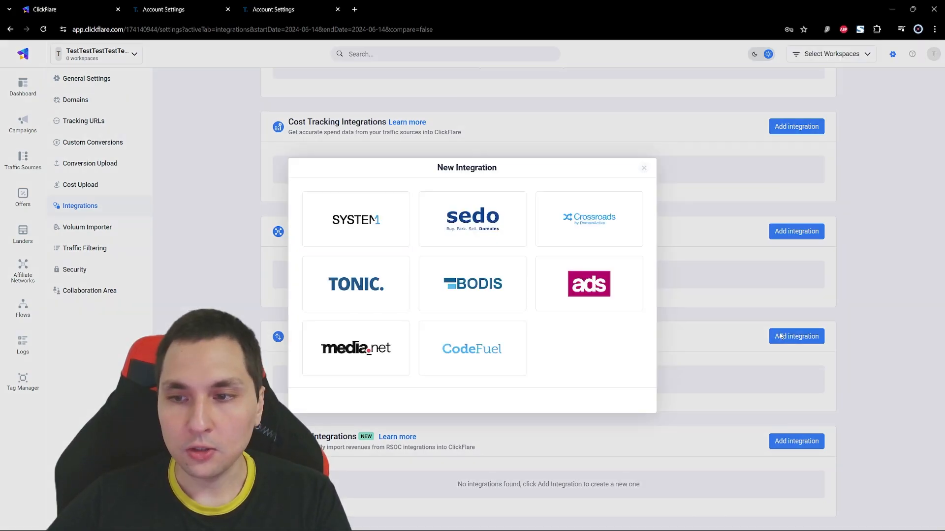
{"action": "left_click", "coordinate": [348, 290]}
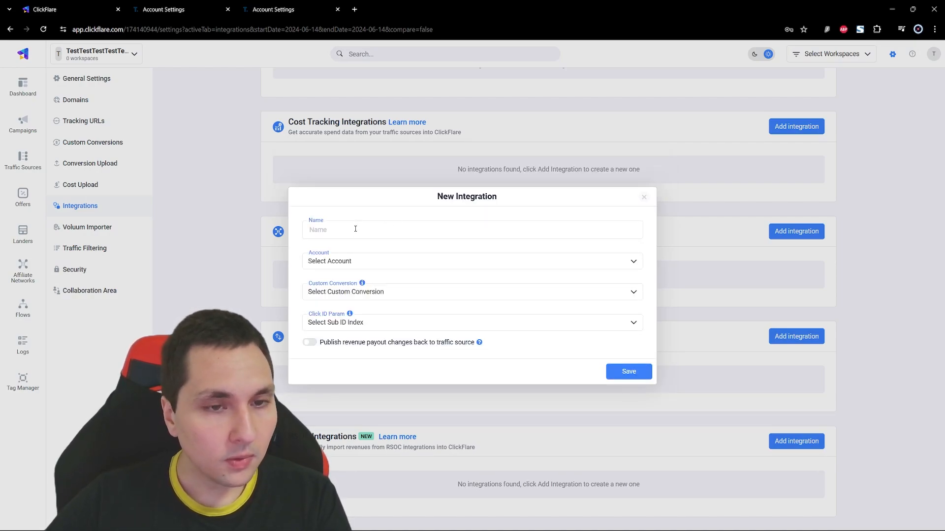
{"action": "left_click", "coordinate": [363, 262]}
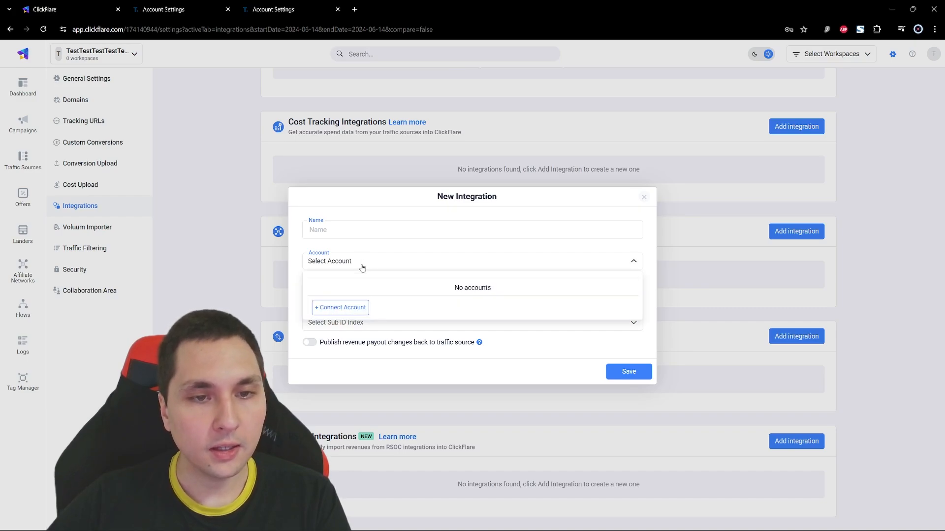
{"action": "left_click", "coordinate": [362, 306]}
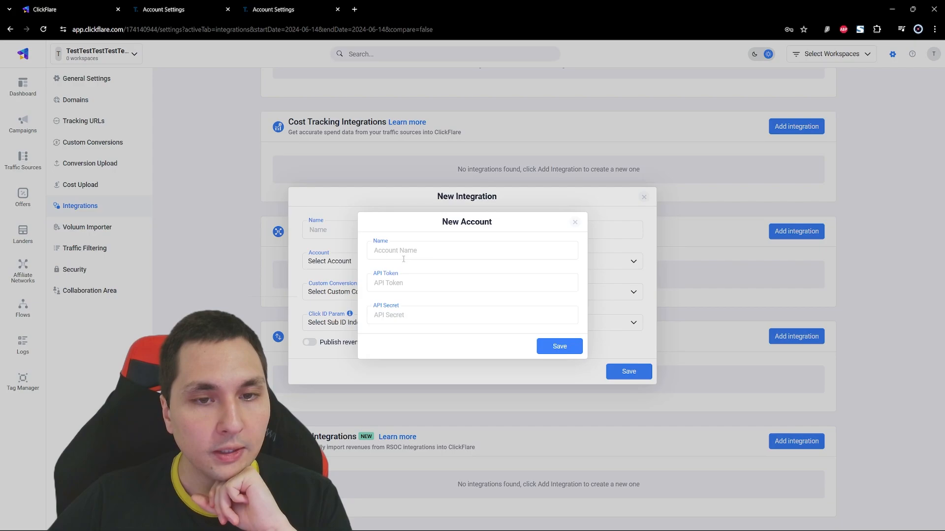
- Switch to the Tonic account settings and set the expiration for new API credentials to 1 Year
{"action": "left_click", "coordinate": [163, 10]}
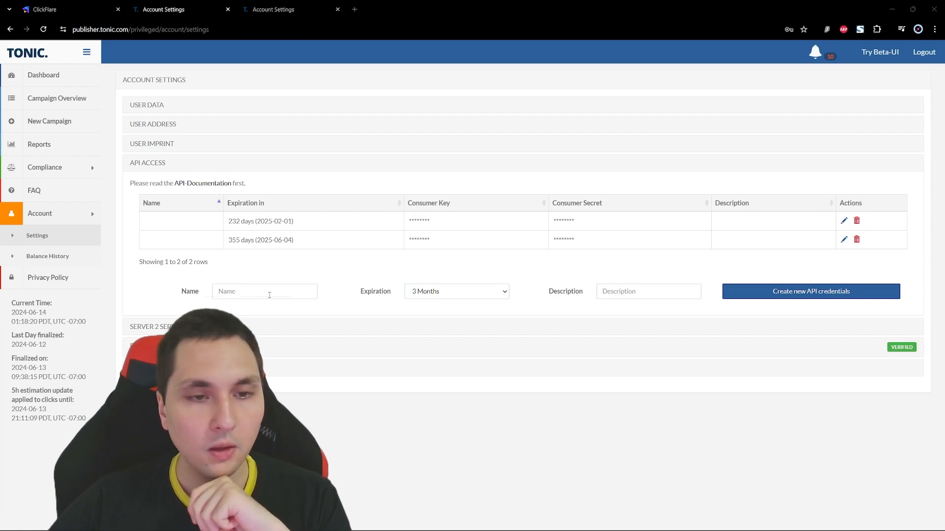
{"action": "left_click", "coordinate": [269, 295]}
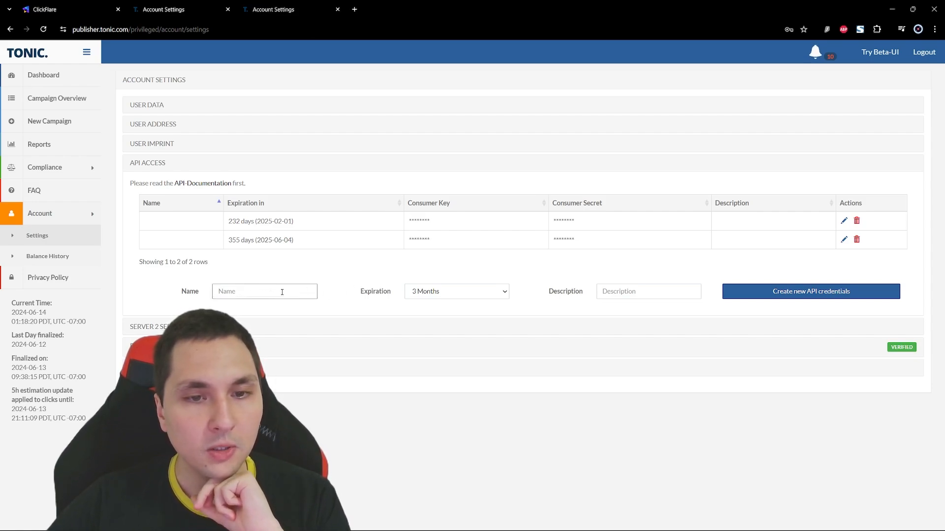
{"action": "left_click", "coordinate": [443, 295]}
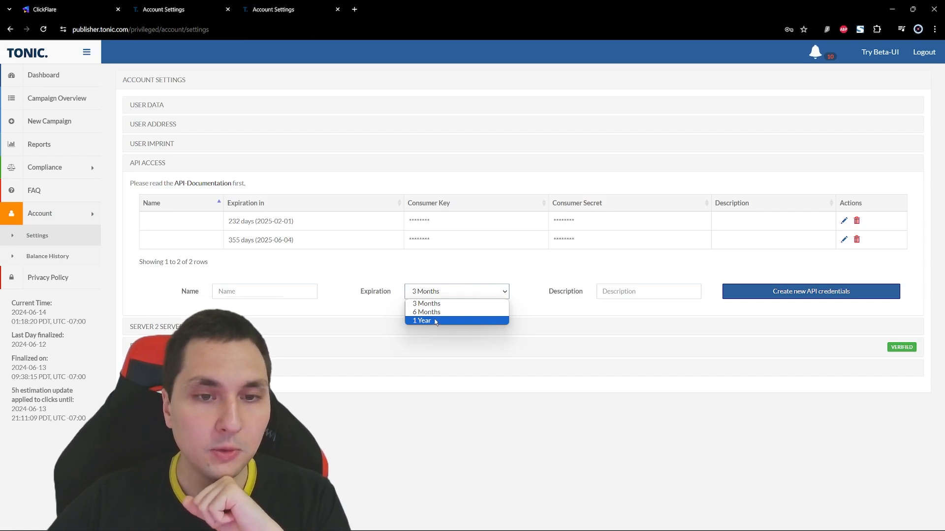
{"action": "left_click", "coordinate": [435, 320]}
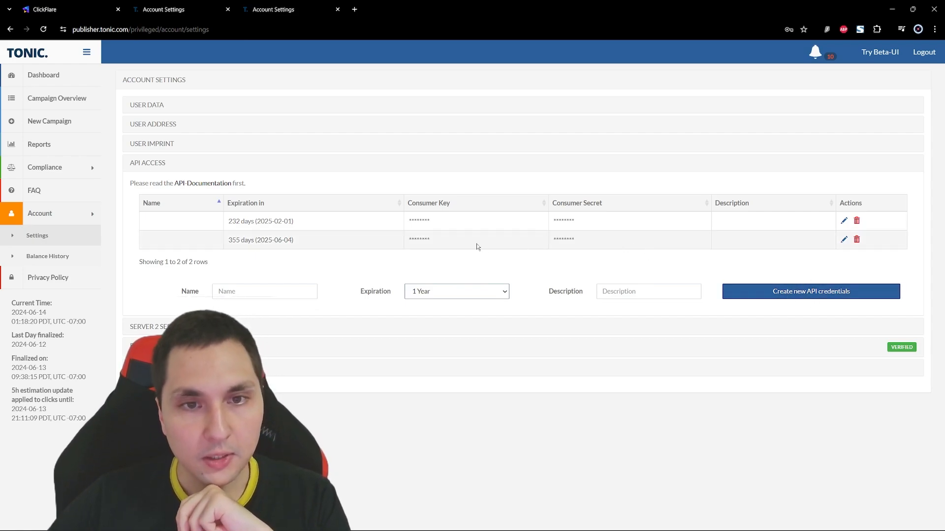
- Compare the consumer key and secret of the credentials expiring 2025-06-04 with ClickFlare's API token and secret fields, and close the New Account form
{"action": "left_click_drag", "start_coordinate": [431, 240], "coordinate": [413, 238]}
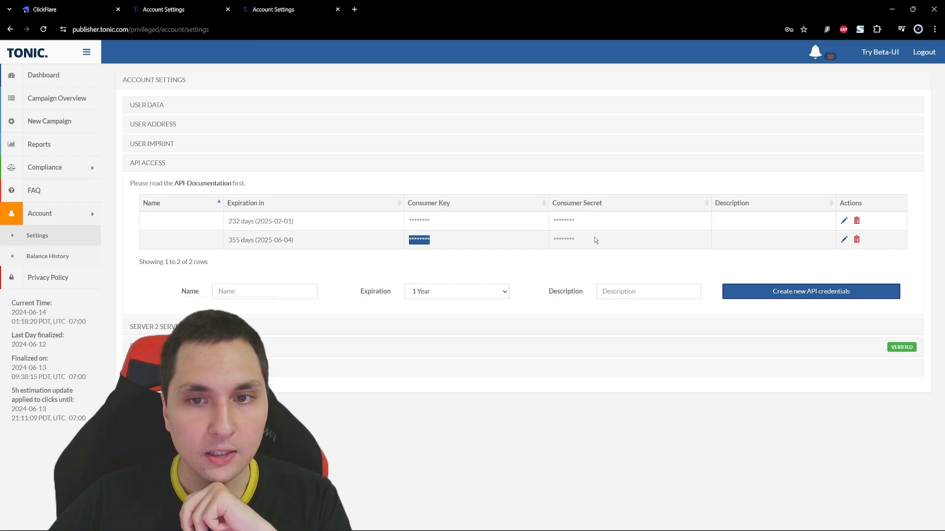
{"action": "double_click", "coordinate": [595, 240]}
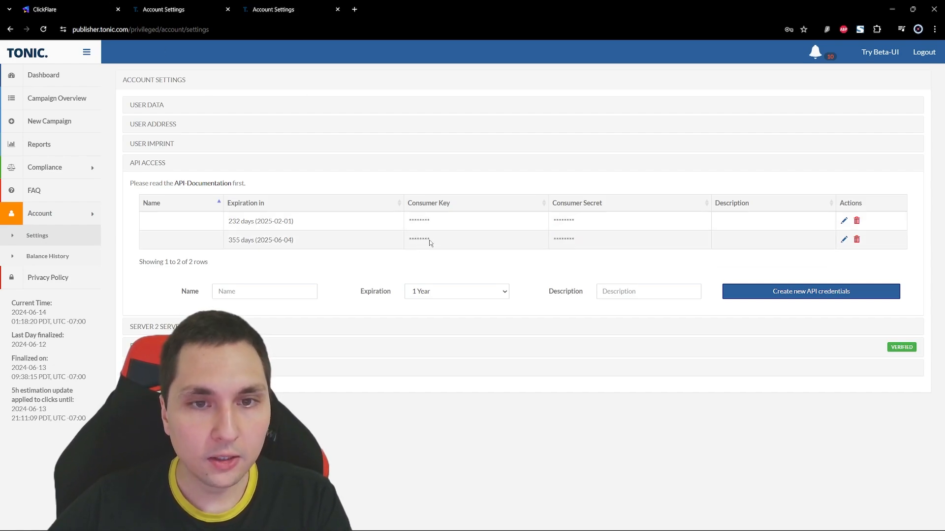
{"action": "left_click_drag", "start_coordinate": [432, 241], "coordinate": [406, 242]}
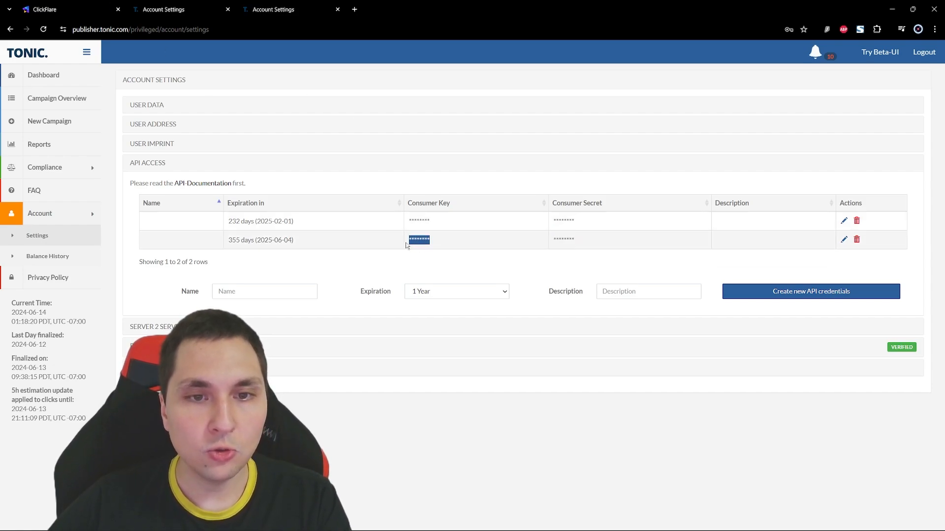
{"action": "left_click", "coordinate": [87, 7]}
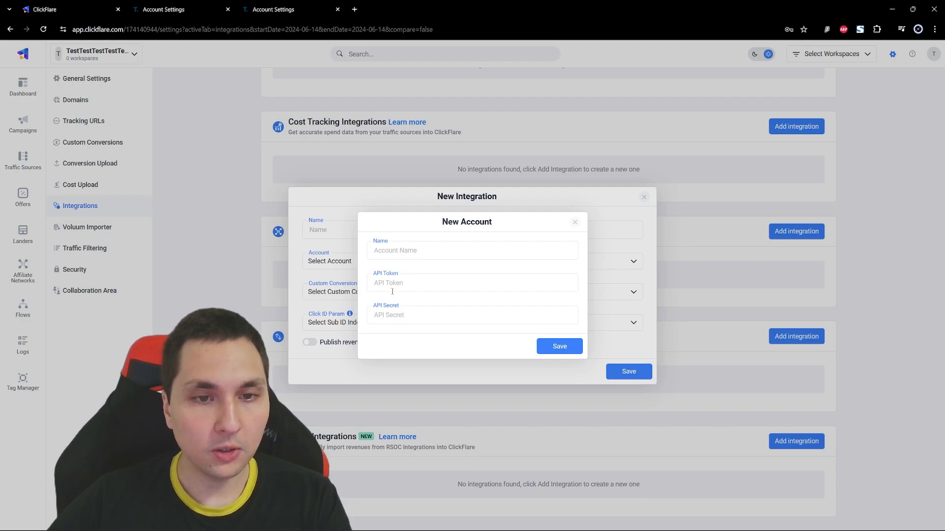
{"action": "left_click", "coordinate": [185, 5]}
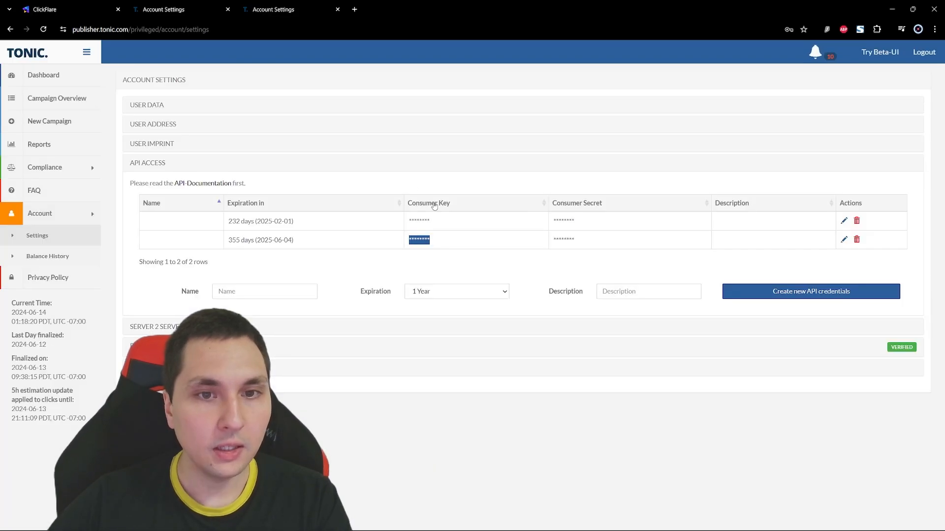
{"action": "left_click", "coordinate": [106, 6]}
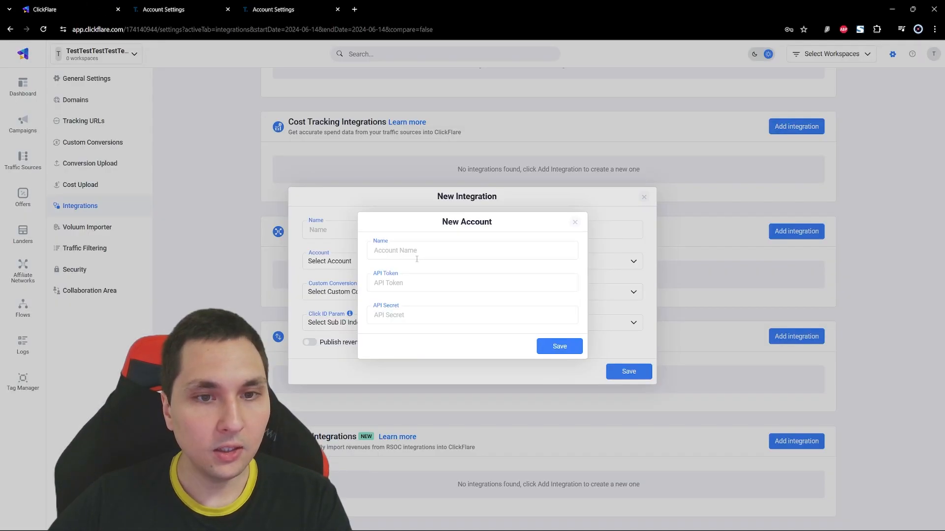
{"action": "left_click", "coordinate": [196, 11]}
{"action": "double_click", "coordinate": [564, 239]}
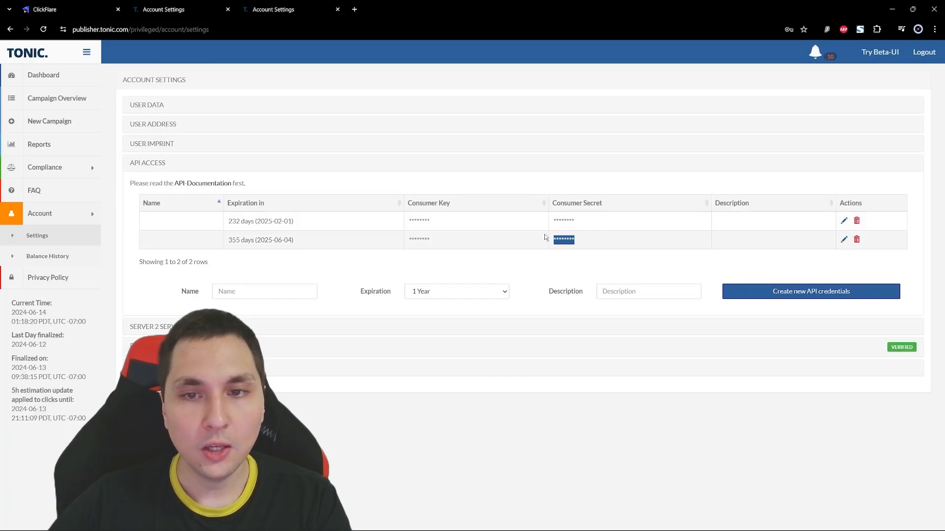
{"action": "left_click", "coordinate": [84, 5]}
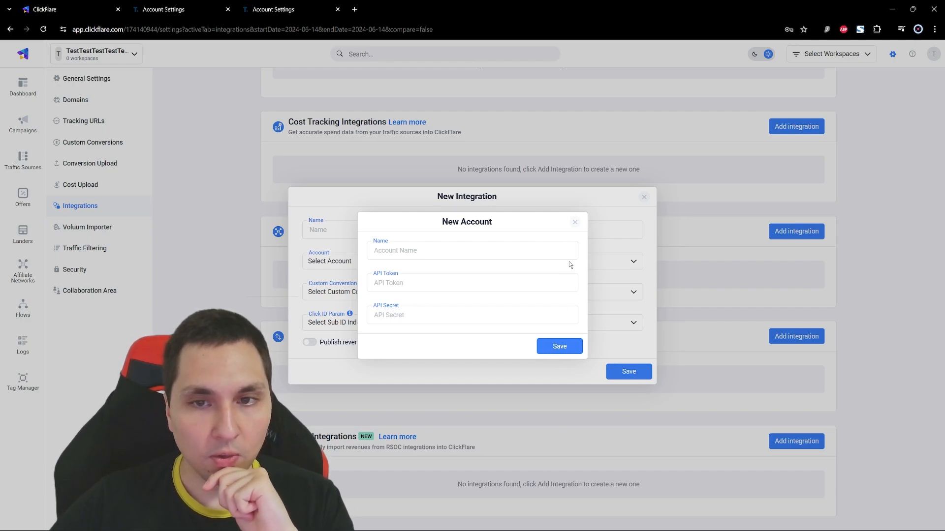
{"action": "left_click", "coordinate": [575, 223]}
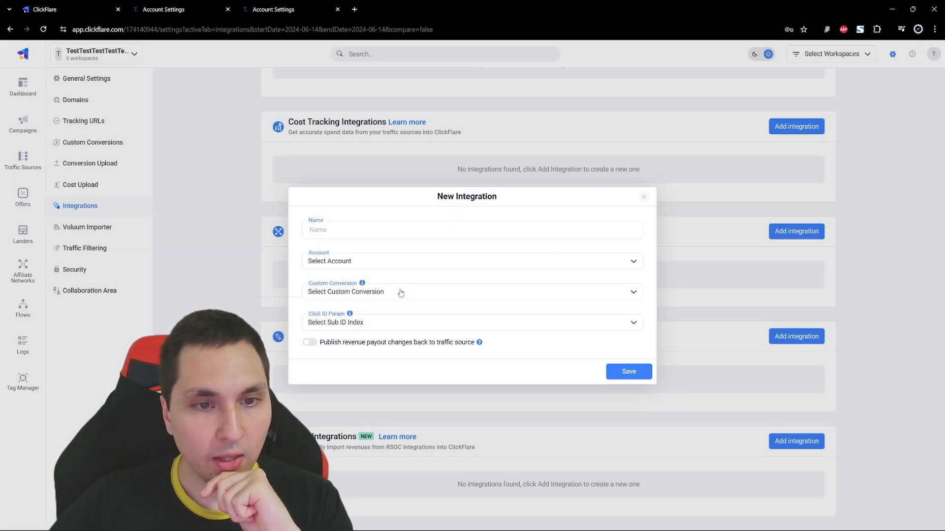
{"action": "left_click", "coordinate": [374, 293]}
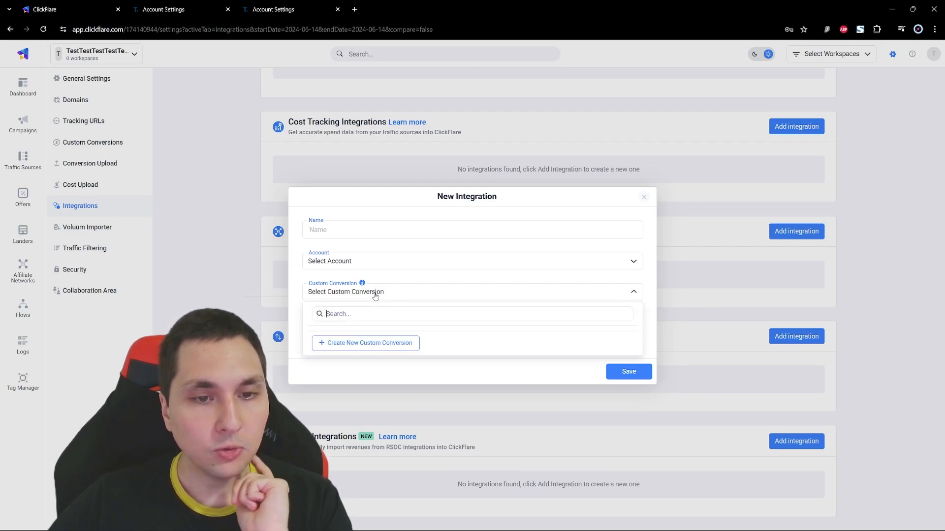
{"action": "left_click", "coordinate": [373, 343]}
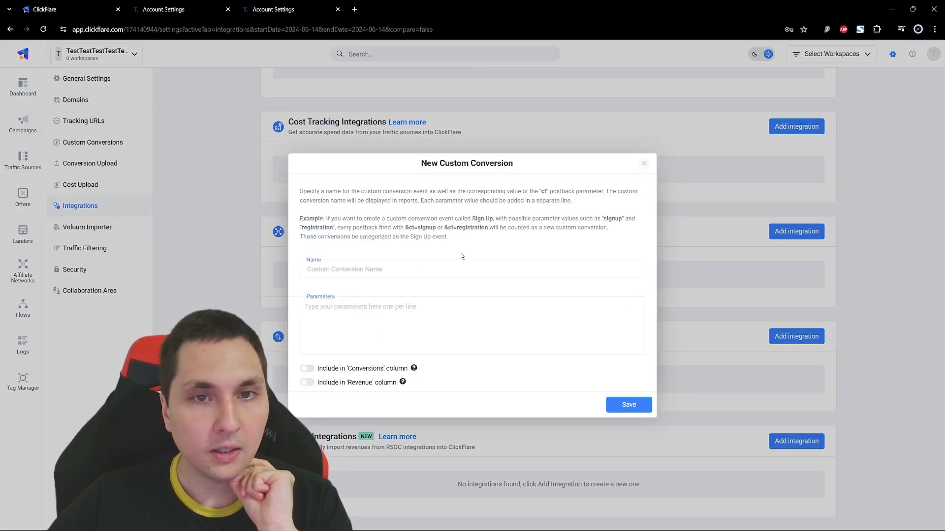
{"action": "left_click", "coordinate": [643, 163]}
- Start a new custom conversion for the integration, name it search_click and try to save it
{"action": "left_click", "coordinate": [373, 295]}
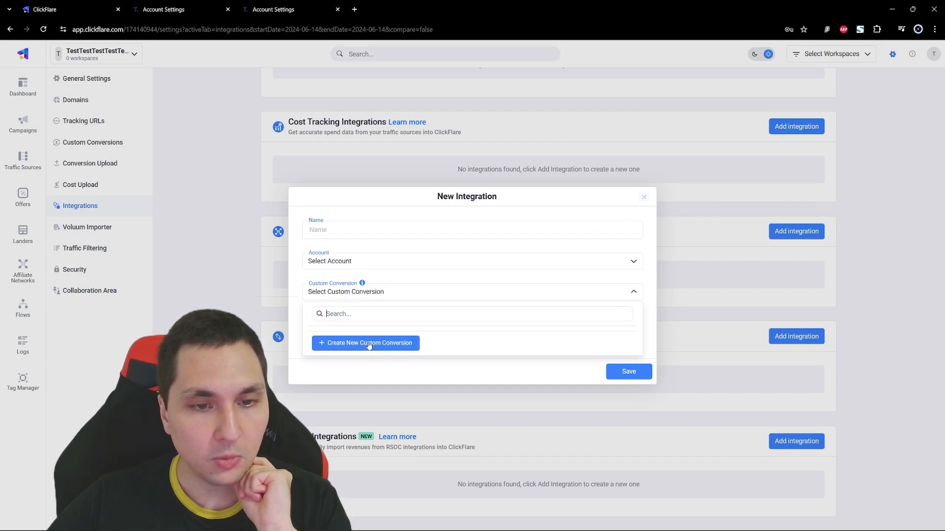
{"action": "left_click", "coordinate": [369, 345]}
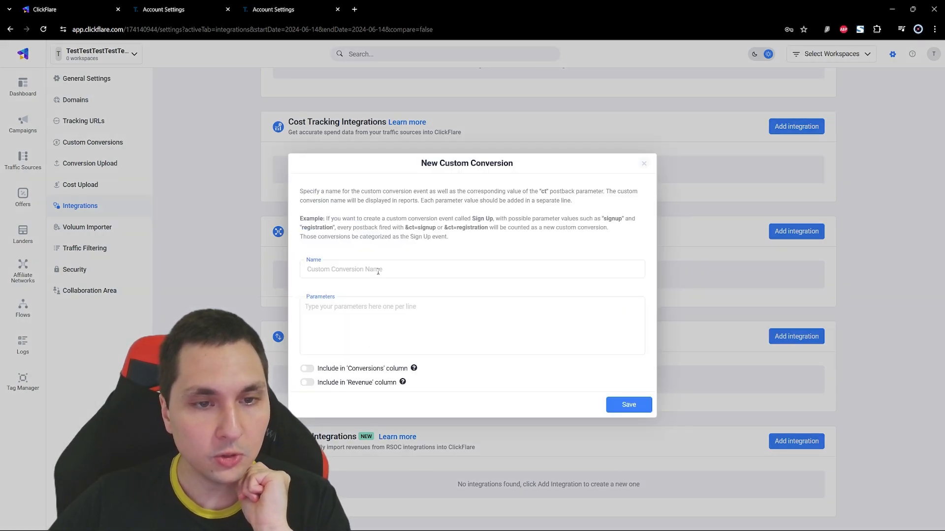
{"action": "left_click", "coordinate": [348, 265]}
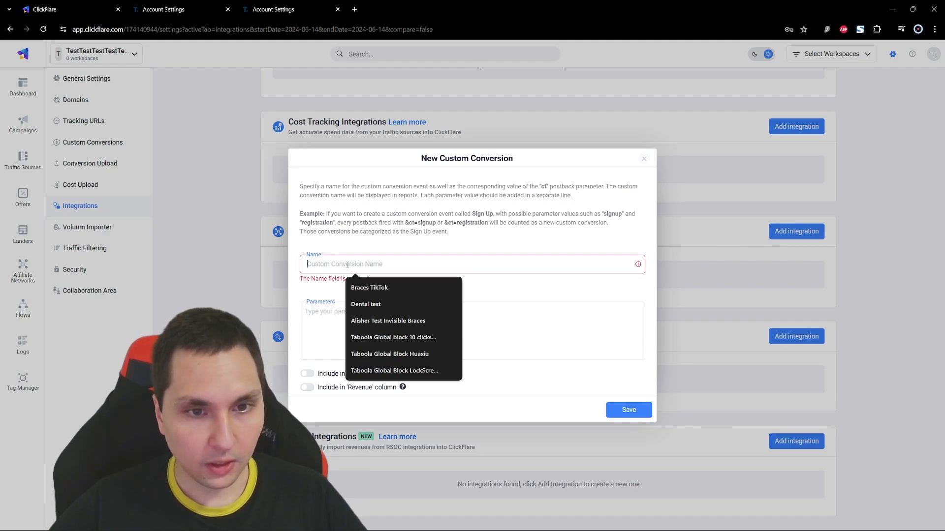
{"action": "type", "text": "search"}
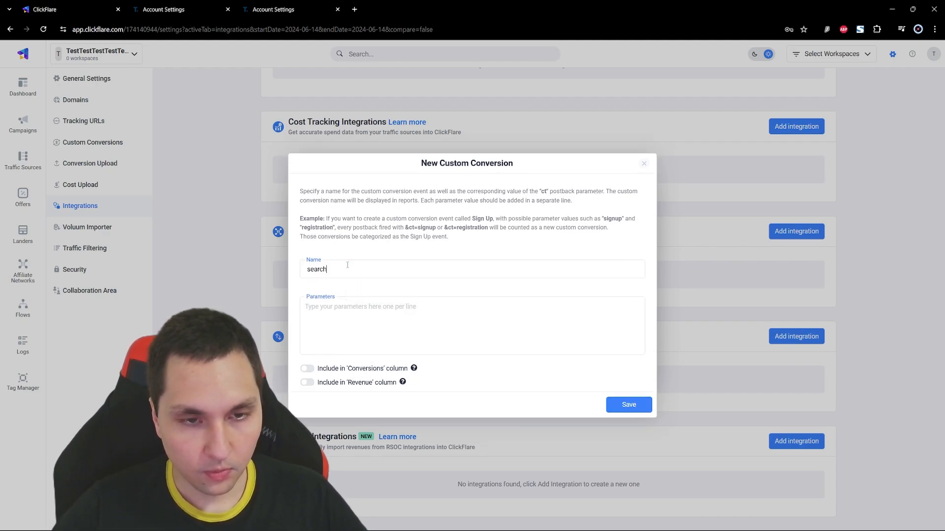
{"action": "type", "text": "_click"}
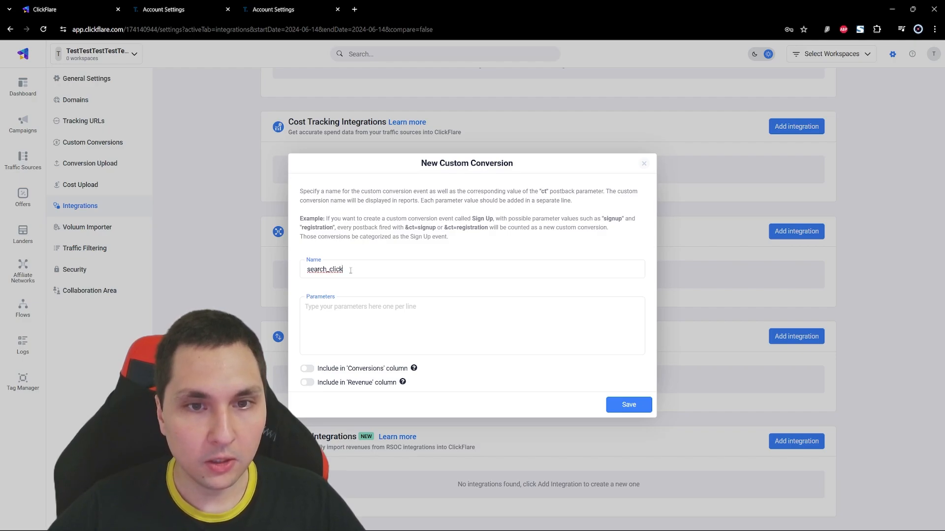
{"action": "left_click_drag", "start_coordinate": [350, 270], "coordinate": [306, 270]}
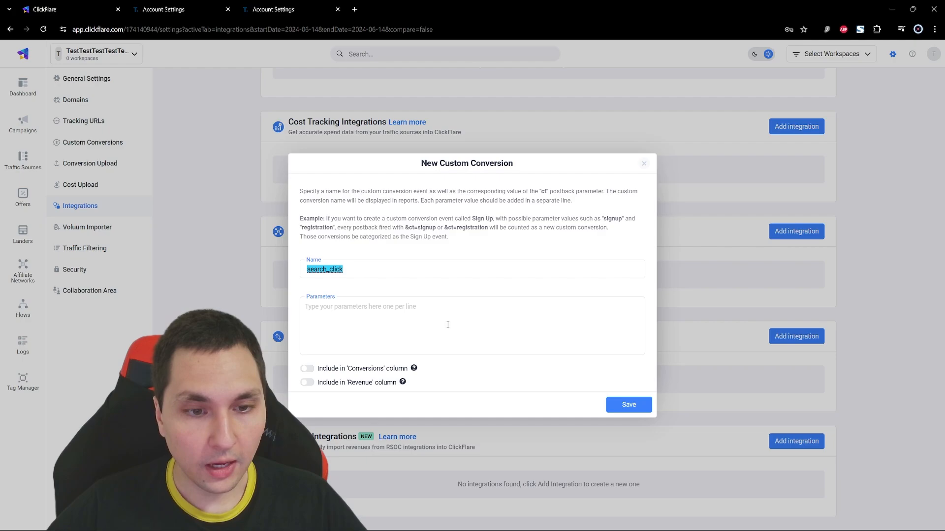
{"action": "left_click", "coordinate": [627, 405]}
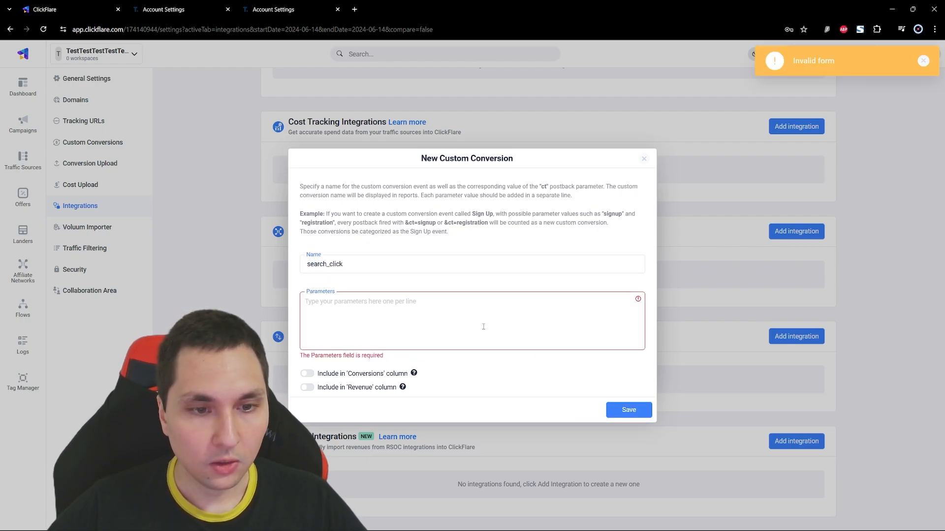
- Add search_click as the custom conversion's parameter and save the conversion
{"action": "left_click", "coordinate": [433, 320]}
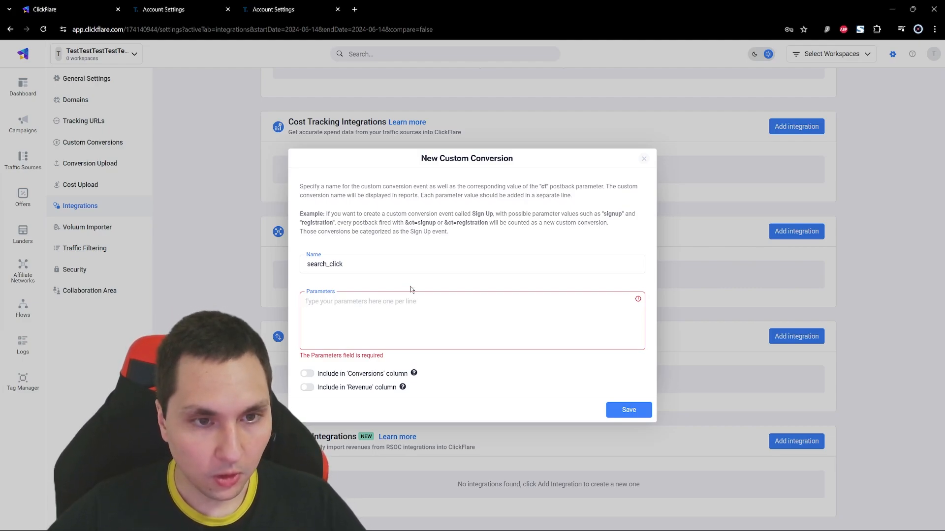
{"action": "type", "text": "search"}
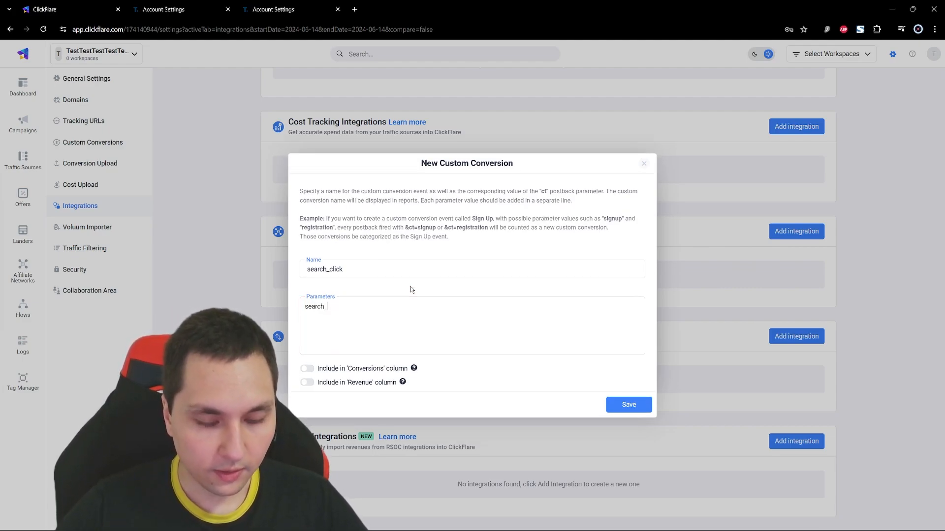
{"action": "type", "text": "_click"}
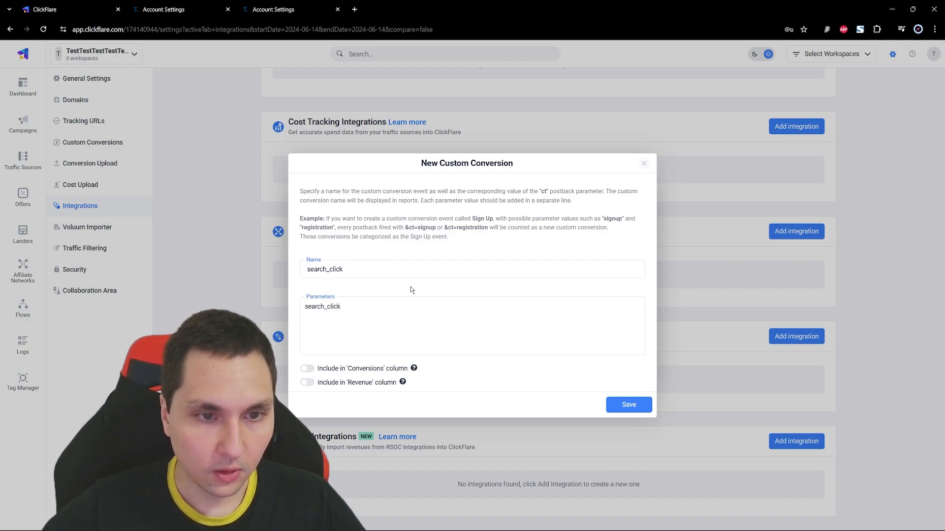
{"action": "left_click", "coordinate": [624, 402]}
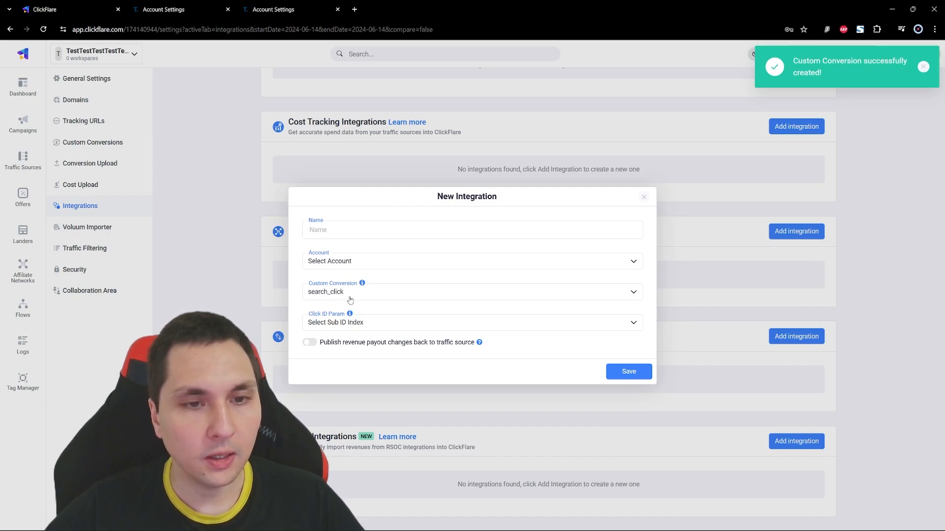
- Choose Sub ID 4 as the new integration's Click ID parameter and close the form without saving
{"action": "left_click", "coordinate": [383, 325]}
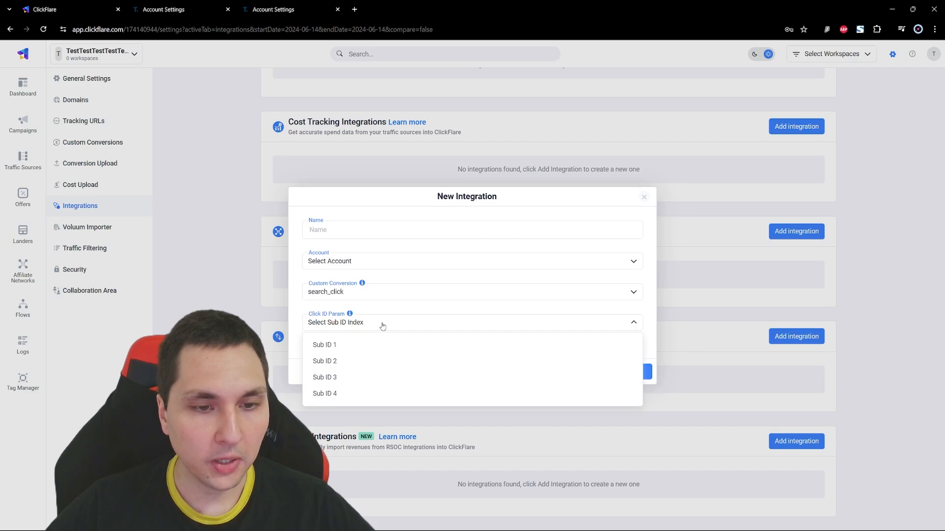
{"action": "left_click", "coordinate": [338, 394]}
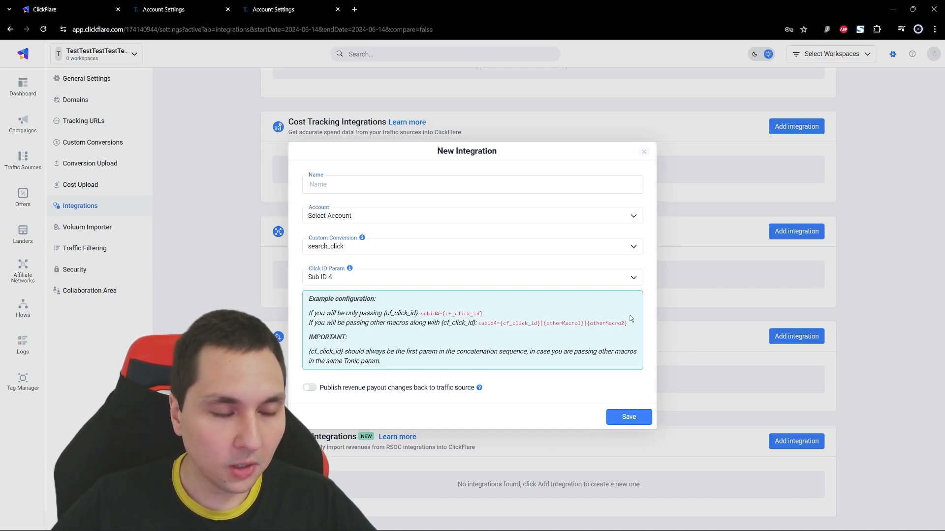
{"action": "left_click", "coordinate": [643, 153]}
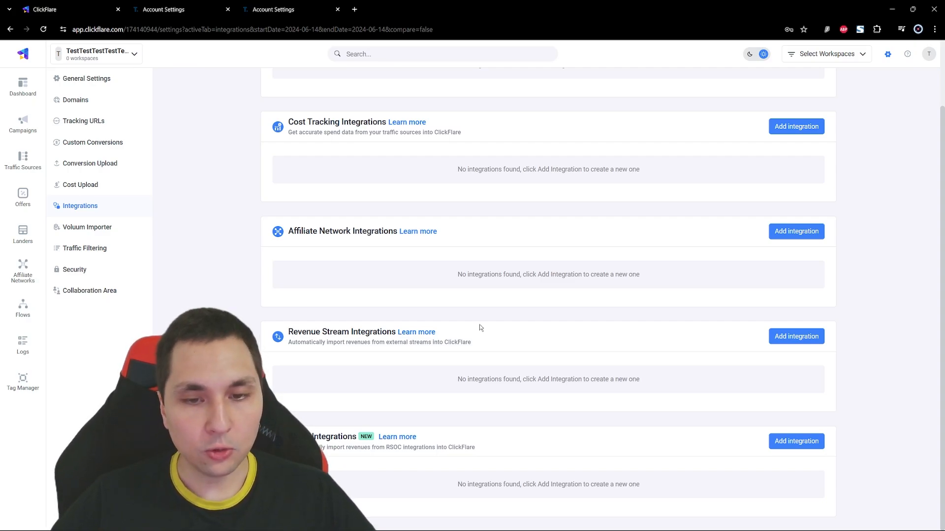
- Start a new affiliate network from the Tonic template
{"action": "left_click", "coordinate": [24, 277]}
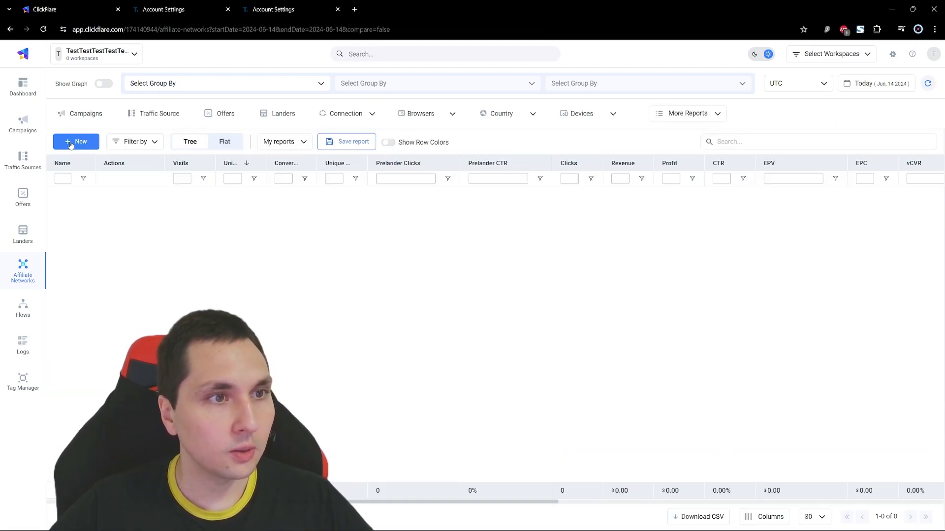
{"action": "left_click", "coordinate": [70, 143]}
{"action": "left_click", "coordinate": [274, 113]}
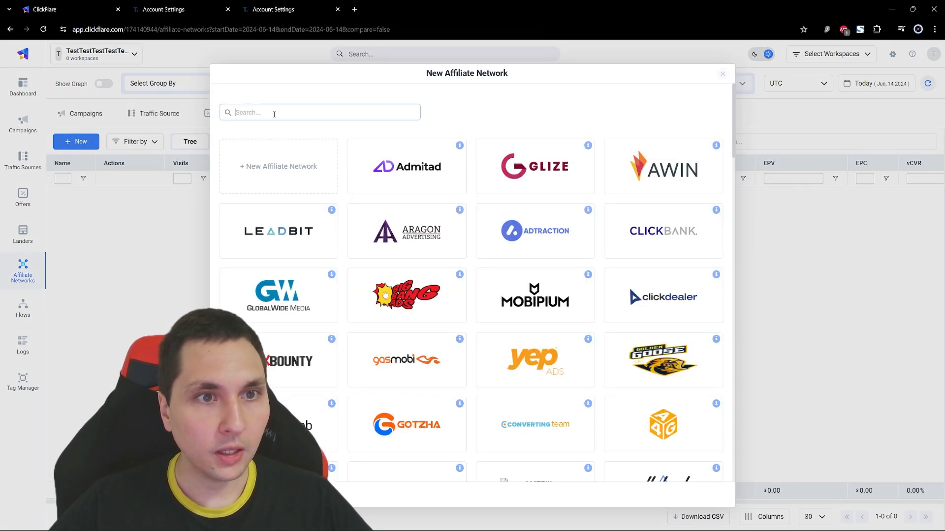
{"action": "type", "text": "toni"}
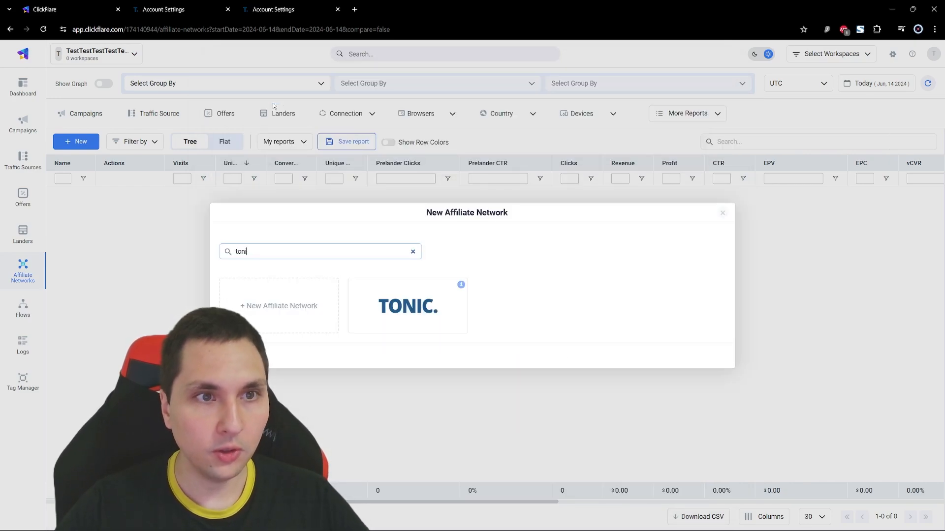
{"action": "left_click", "coordinate": [432, 309]}
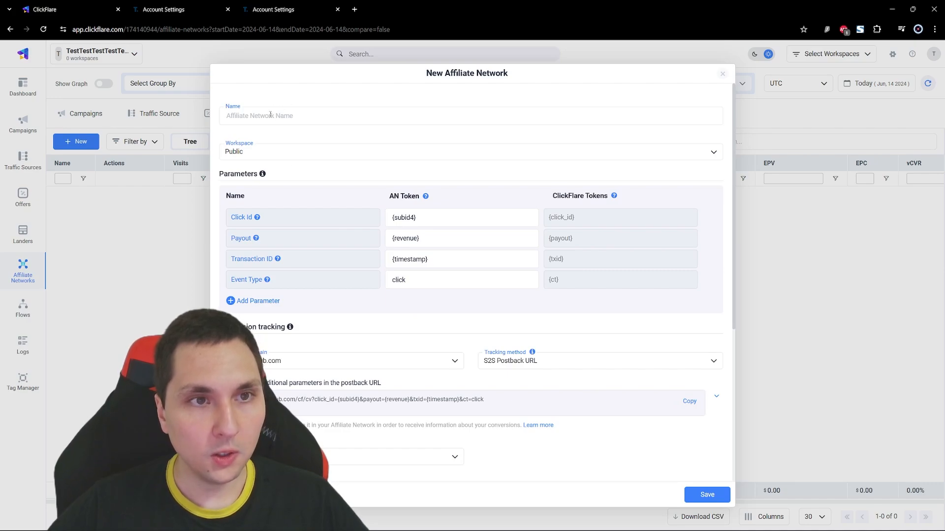
- Set the new affiliate network's payout currency to US Dollar
{"action": "scroll", "coordinate": [255, 142], "scroll_direction": "down", "scroll_amount": 2}
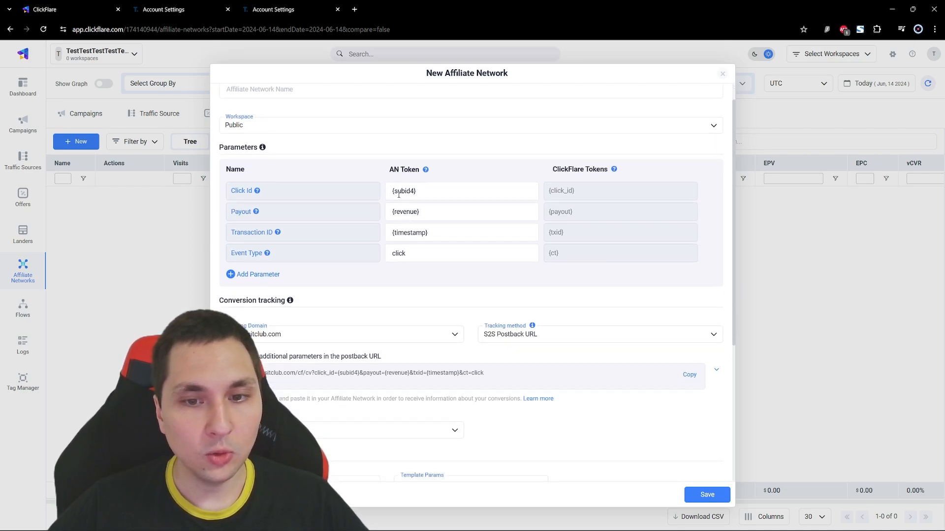
{"action": "scroll", "coordinate": [328, 264], "scroll_direction": "down", "scroll_amount": 2}
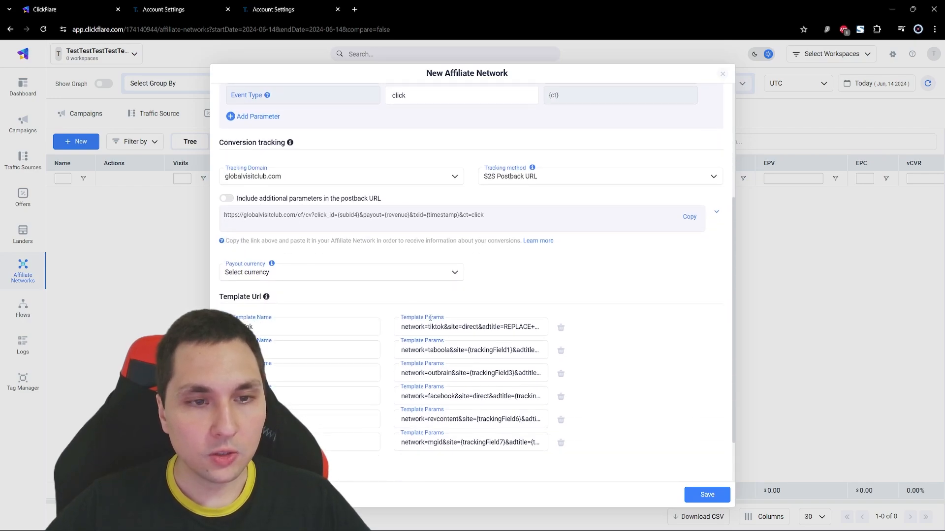
{"action": "left_click", "coordinate": [258, 275]}
{"action": "type", "text": "usd"}
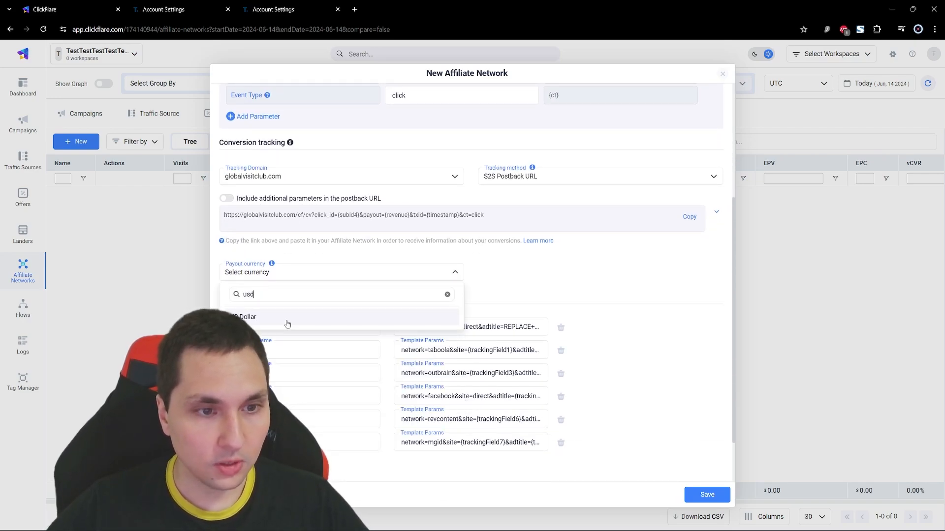
{"action": "left_click", "coordinate": [288, 320]}
{"action": "scroll", "coordinate": [424, 301], "scroll_direction": "up", "scroll_amount": 4}
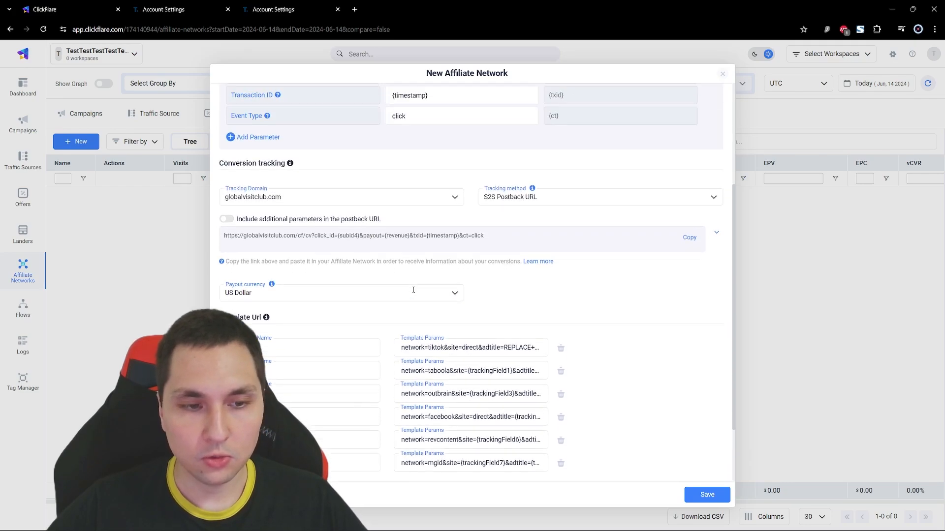
- Examine the TikTok template's URL parameters, checking the subid4 click ID and the adtitle placeholder
{"action": "scroll", "coordinate": [378, 271], "scroll_direction": "down", "scroll_amount": 3}
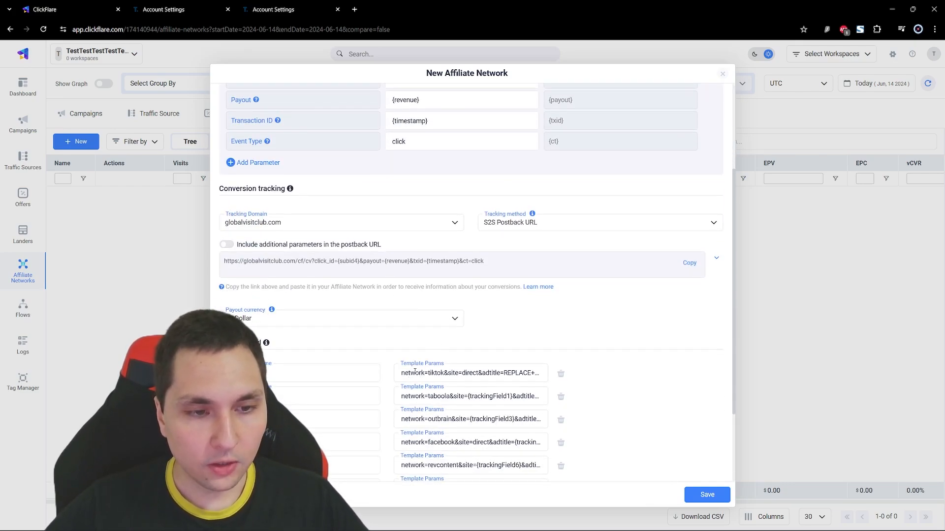
{"action": "scroll", "coordinate": [415, 373], "scroll_direction": "down", "scroll_amount": 1}
{"action": "left_click_drag", "start_coordinate": [407, 327], "coordinate": [504, 326]}
{"action": "left_click", "coordinate": [462, 328]}
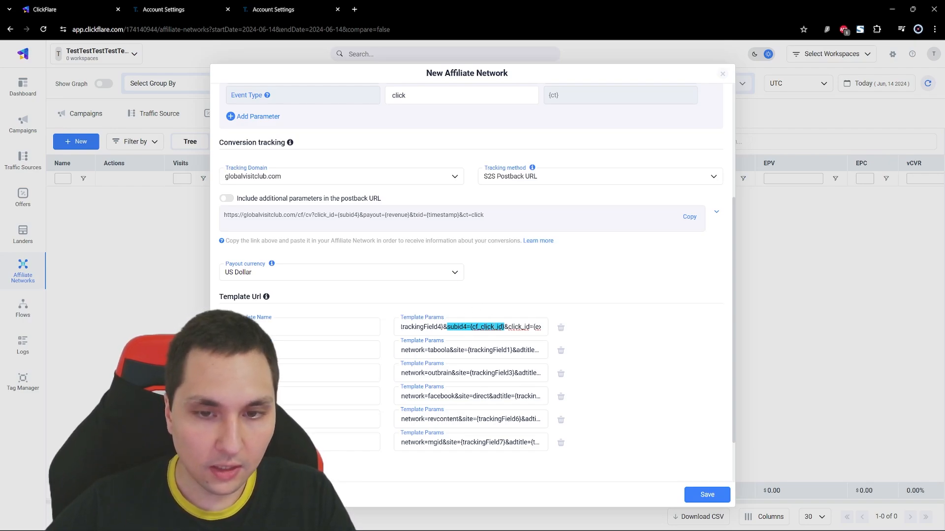
{"action": "left_click_drag", "start_coordinate": [519, 326], "coordinate": [416, 327]}
{"action": "left_click", "coordinate": [462, 327]}
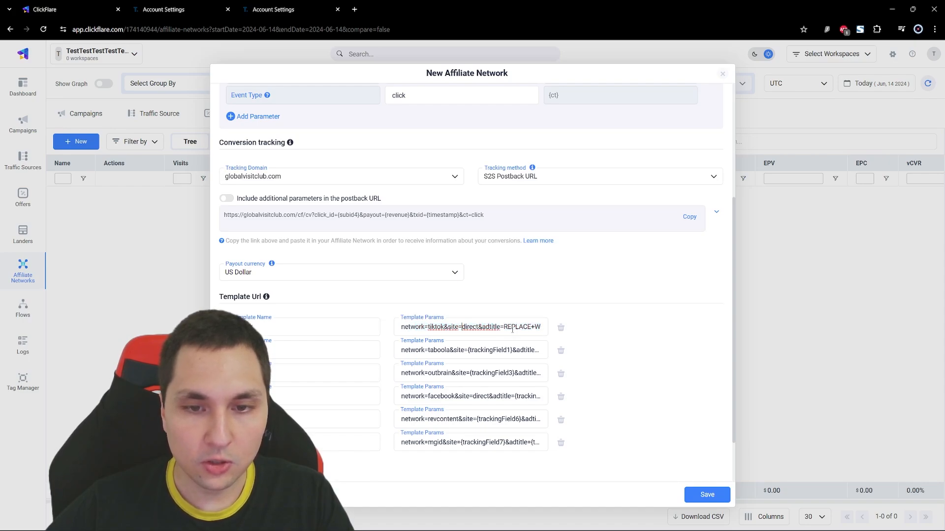
{"action": "mouse_move", "coordinate": [504, 327]}
{"action": "left_mouse_down"}
{"action": "mouse_move", "coordinate": [531, 328]}
{"action": "mouse_move", "coordinate": [400, 326]}
{"action": "mouse_move", "coordinate": [505, 323]}
{"action": "left_mouse_up"}
{"action": "key", "text": "Right"}
{"action": "key", "text": "Right"}
{"action": "key", "text": "Right"}
{"action": "key", "text": "Right"}
{"action": "key", "text": "Right"}
{"action": "key", "text": "Right"}
{"action": "key", "text": "Right"}
{"action": "key", "text": "Right"}
{"action": "key", "text": "Right"}
{"action": "key", "text": "Right"}
{"action": "key", "text": "Right"}
{"action": "key", "text": "Right"}
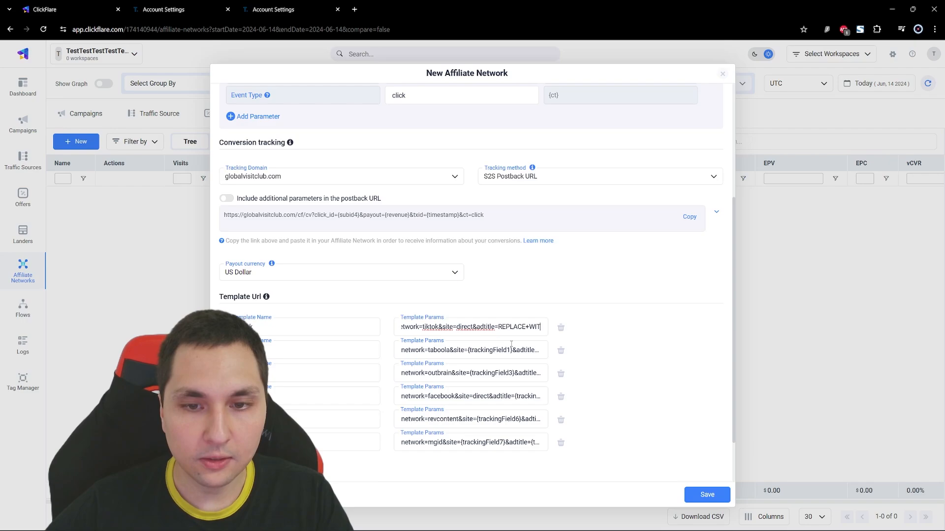
{"action": "key", "text": "Right"}
{"action": "key", "text": "Right"}
{"action": "key", "text": "Right"}
{"action": "key", "text": "Right"}
{"action": "key", "text": "Right"}
{"action": "key", "text": "Right"}
{"action": "key", "text": "Right"}
{"action": "key", "text": "Right"}
{"action": "key", "text": "Right"}
{"action": "key", "text": "Right"}
{"action": "key", "text": "Right"}
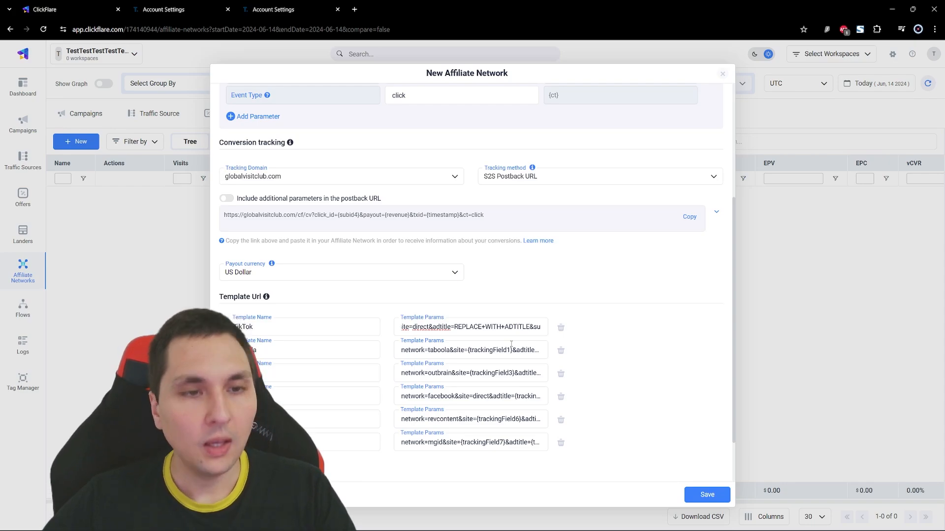
- Copy the affiliate network's S2S postback URL from its conversion tracking settings
{"action": "scroll", "coordinate": [468, 411], "scroll_direction": "up", "scroll_amount": 2}
{"action": "scroll", "coordinate": [469, 411], "scroll_direction": "up", "scroll_amount": 2}
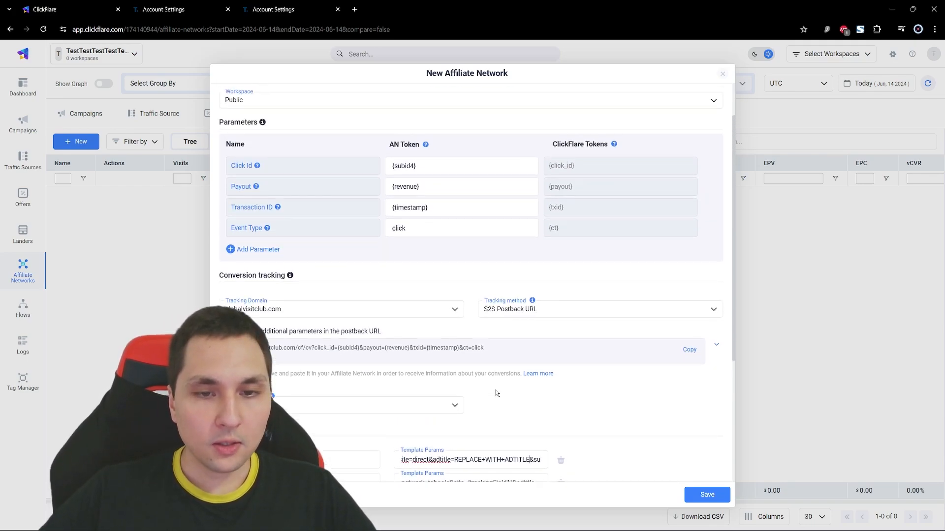
{"action": "scroll", "coordinate": [506, 380], "scroll_direction": "down", "scroll_amount": 1}
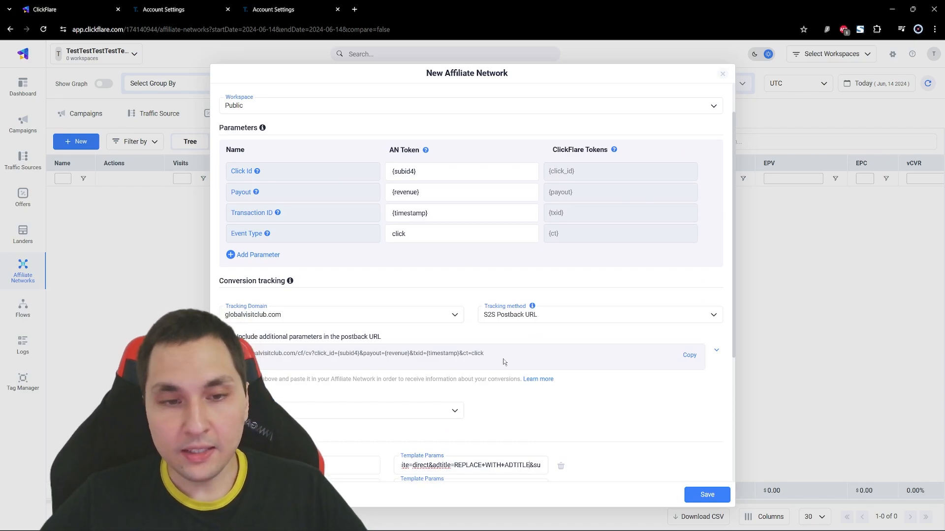
{"action": "left_click_drag", "start_coordinate": [484, 353], "coordinate": [231, 353]}
{"action": "key", "text": "ctrl+c"}
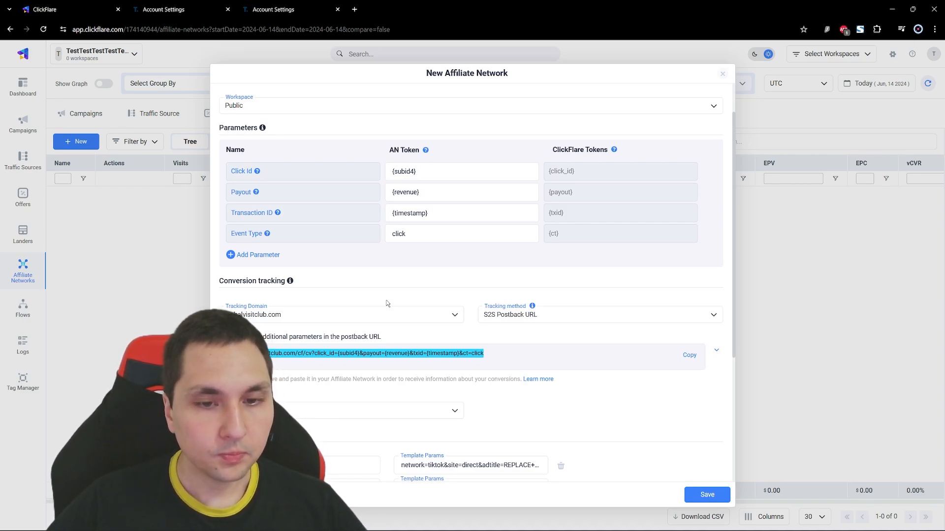
{"action": "right_click", "coordinate": [348, 354]}
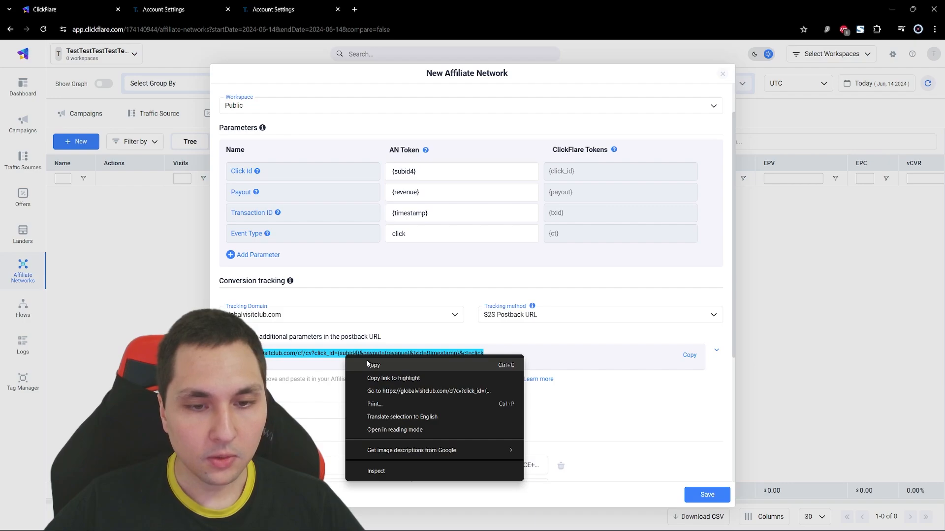
{"action": "left_click", "coordinate": [370, 365]}
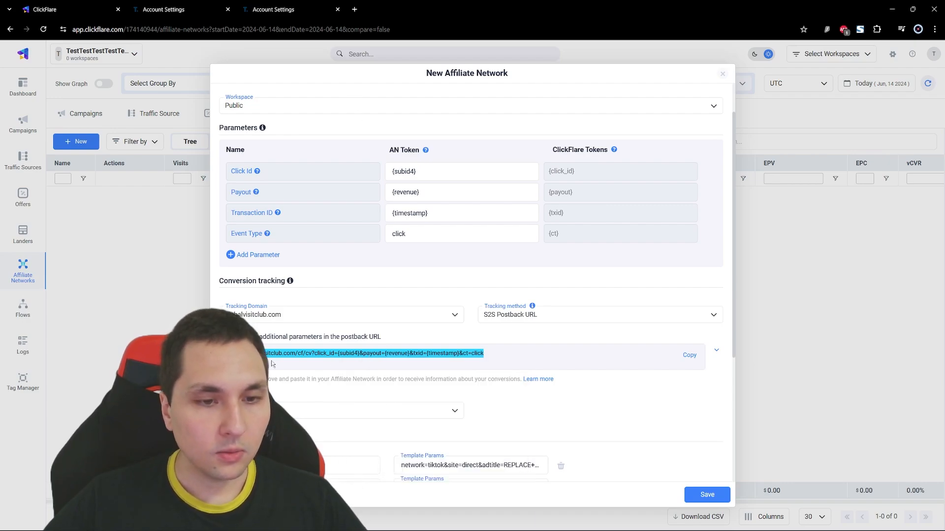
{"action": "left_click", "coordinate": [290, 9]}
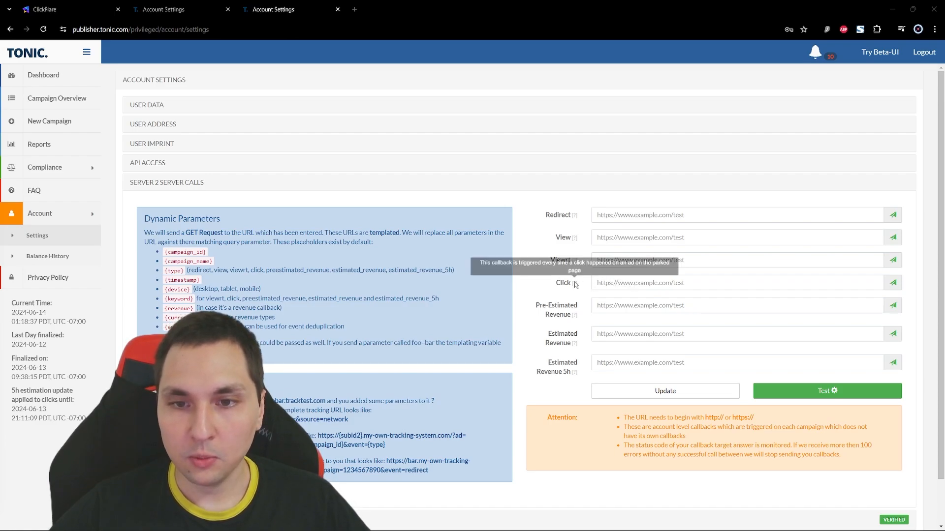
{"action": "left_click", "coordinate": [598, 281]}
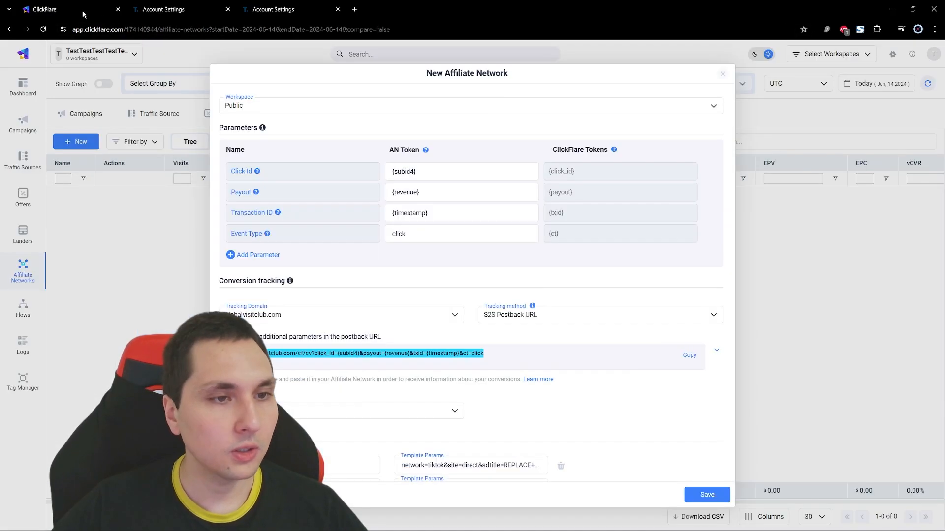
{"action": "left_click", "coordinate": [85, 14]}
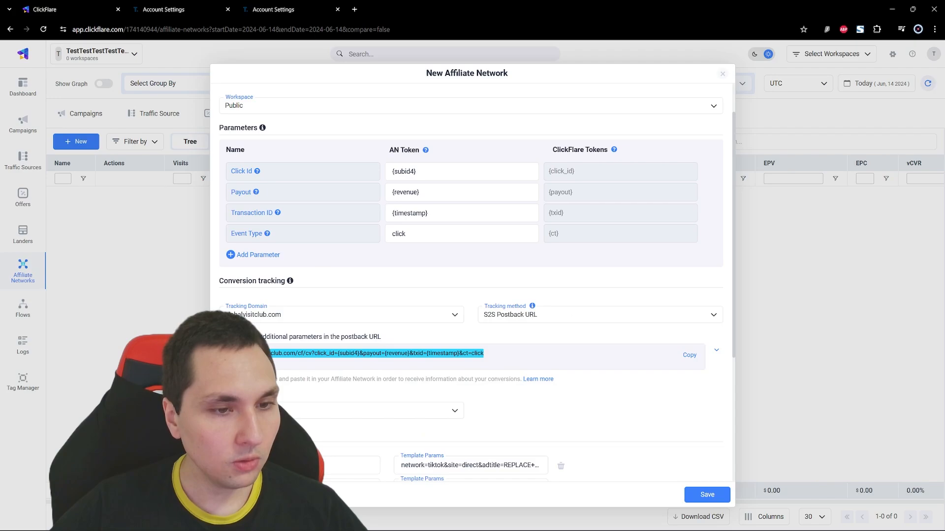
{"action": "left_click", "coordinate": [313, 6]}
{"action": "key", "text": "ctrl+v"}
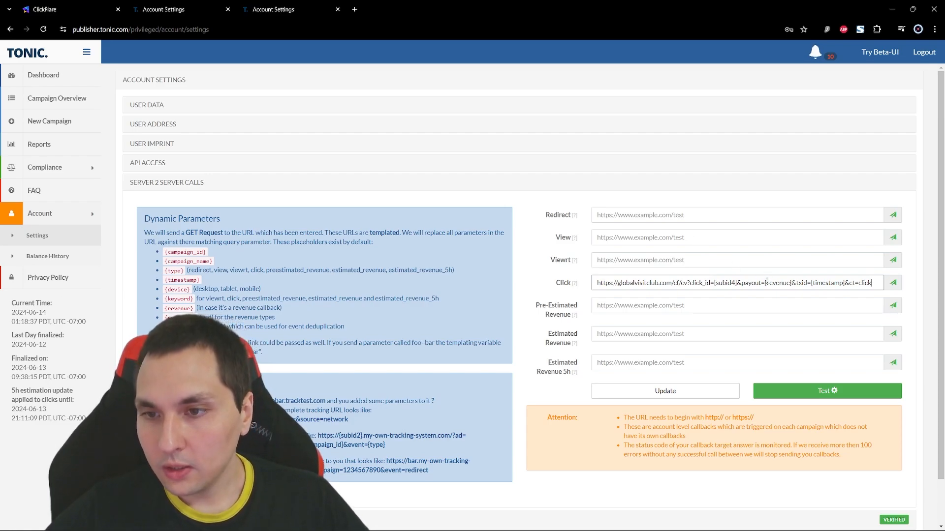
- Set the payout parameter in the Click callback URL to a fixed 0
{"action": "left_click_drag", "start_coordinate": [767, 282], "coordinate": [786, 285]}
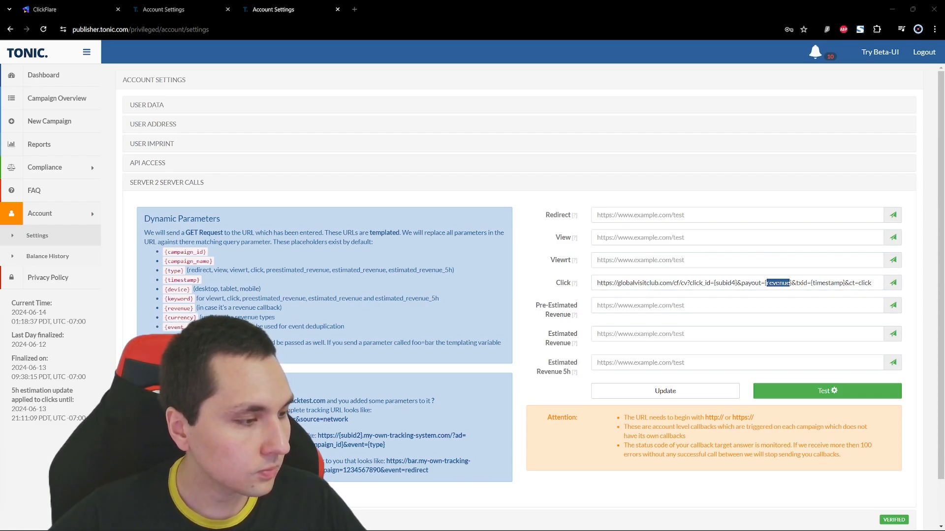
{"action": "left_click", "coordinate": [768, 283]}
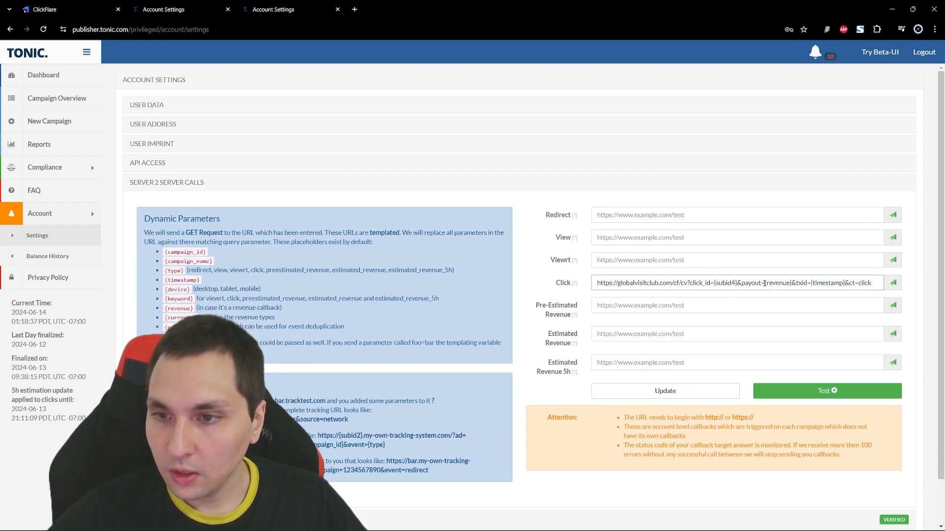
{"action": "left_click_drag", "start_coordinate": [764, 283], "coordinate": [790, 283]}
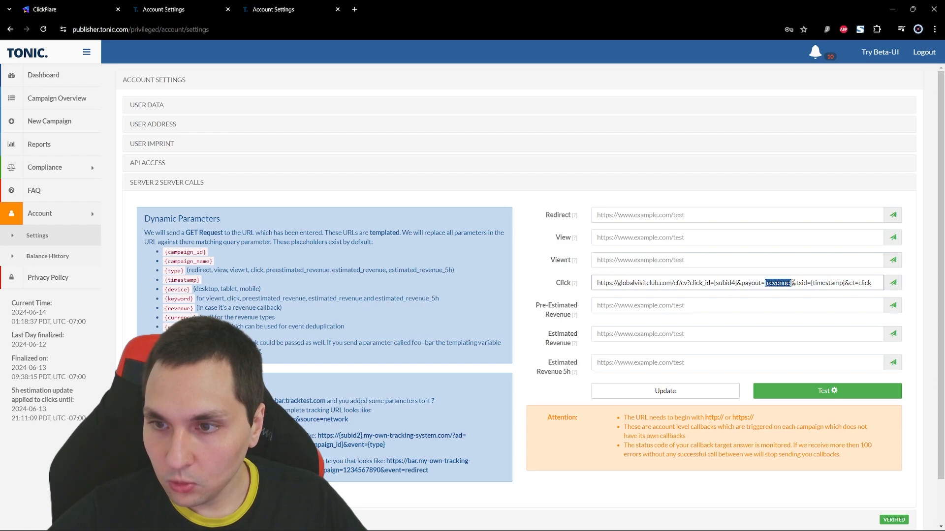
{"action": "type", "text": "0"}
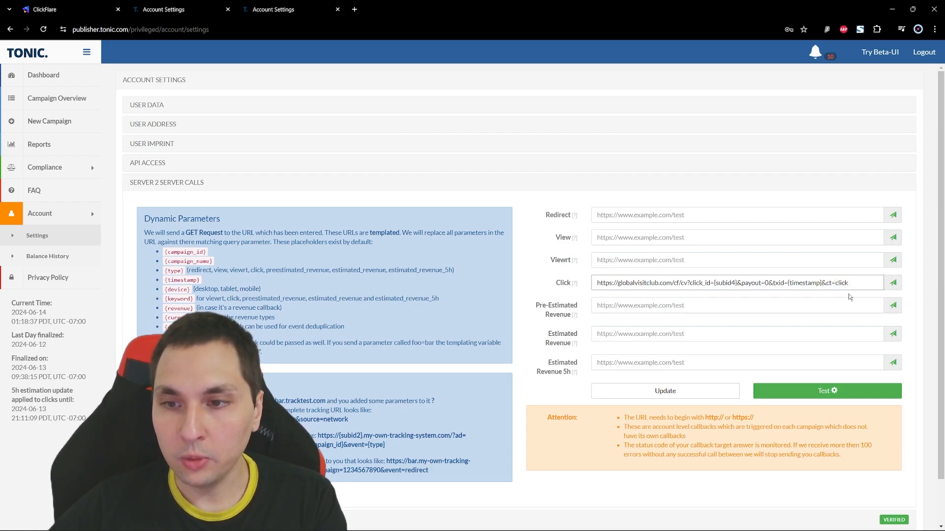
- Set the ct parameter in the Click callback URL to search_click
{"action": "key", "text": "Left"}
{"action": "key", "text": "Left"}
{"action": "key", "text": "Left"}
{"action": "key", "text": "Left"}
{"action": "key", "text": "Left"}
{"action": "type", "text": "s"}
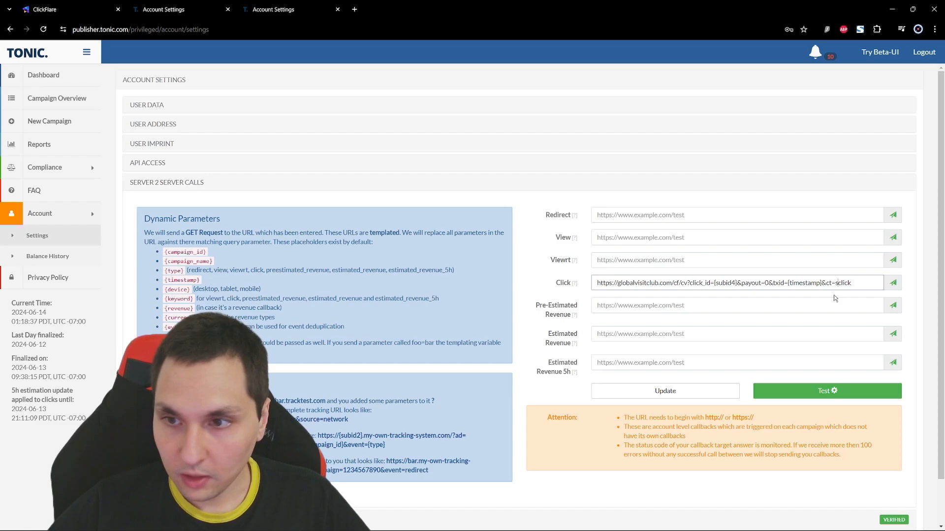
{"action": "type", "text": "earc"}
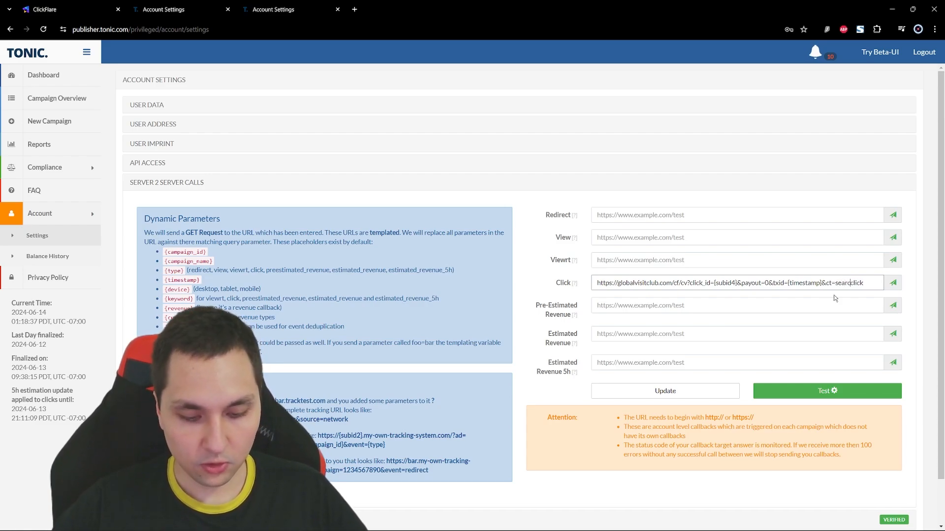
{"action": "type", "text": "h"}
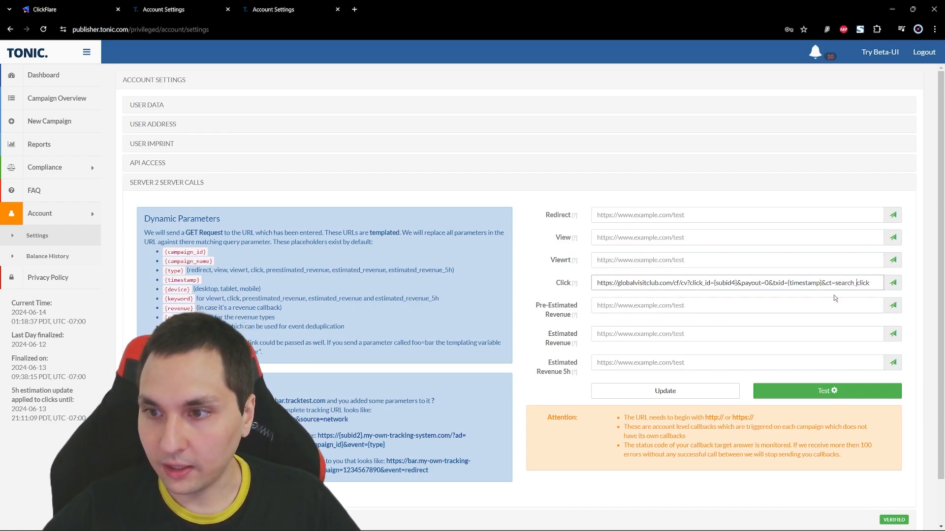
- Append &param1={keyword}&param2={type} to the end of the Click callback URL
{"action": "left_click_drag", "start_coordinate": [868, 282], "coordinate": [827, 282]}
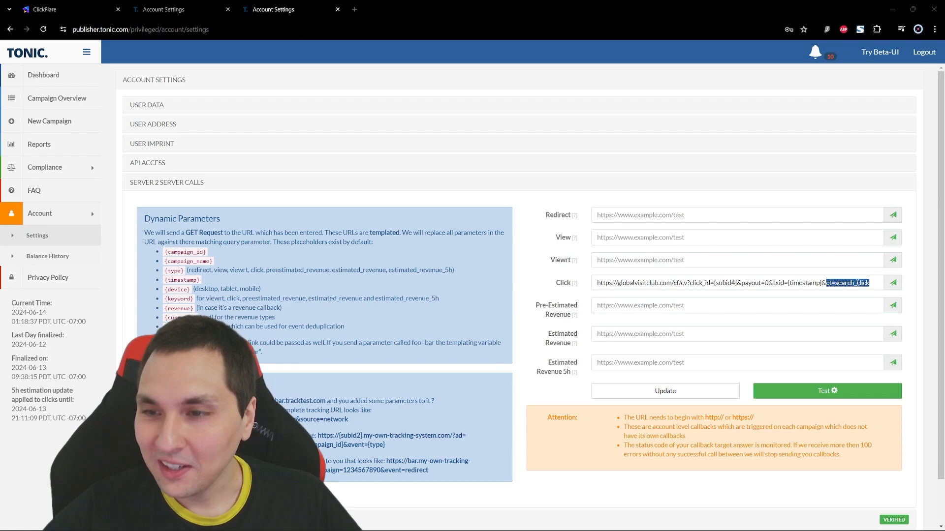
{"action": "left_click", "coordinate": [865, 284]}
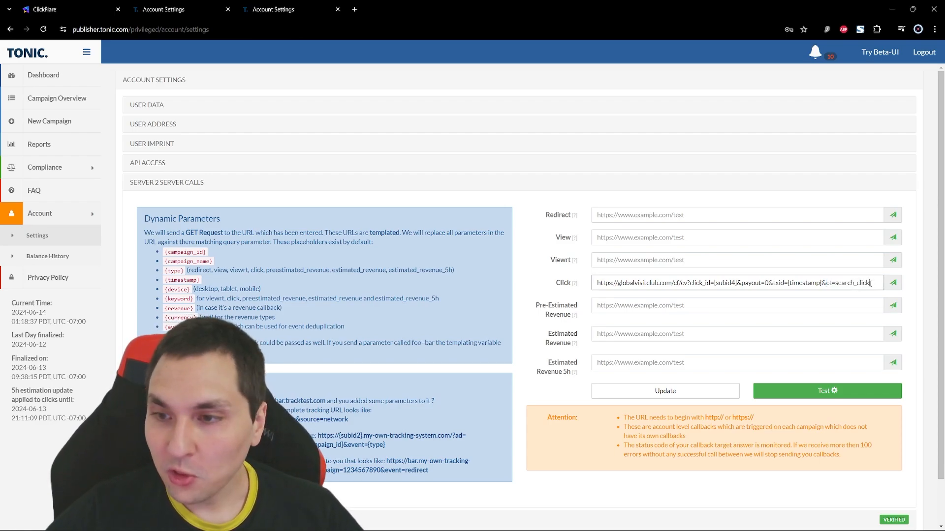
{"action": "type", "text": "&param1={keyword}&param2={type}"}
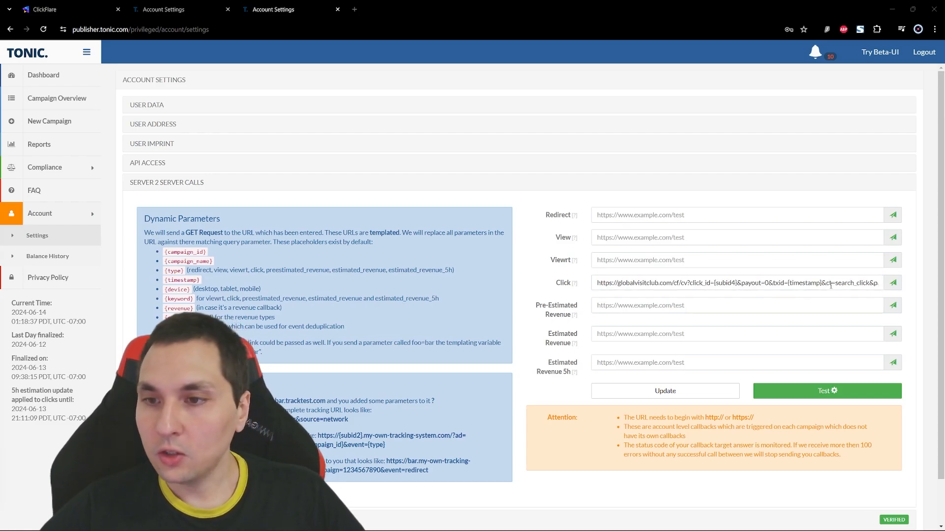
- Review the Click callback URL, checking its tracking domain, timestamp and search_click values, and the appended param1 and param2 parameters
{"action": "left_click", "coordinate": [830, 285]}
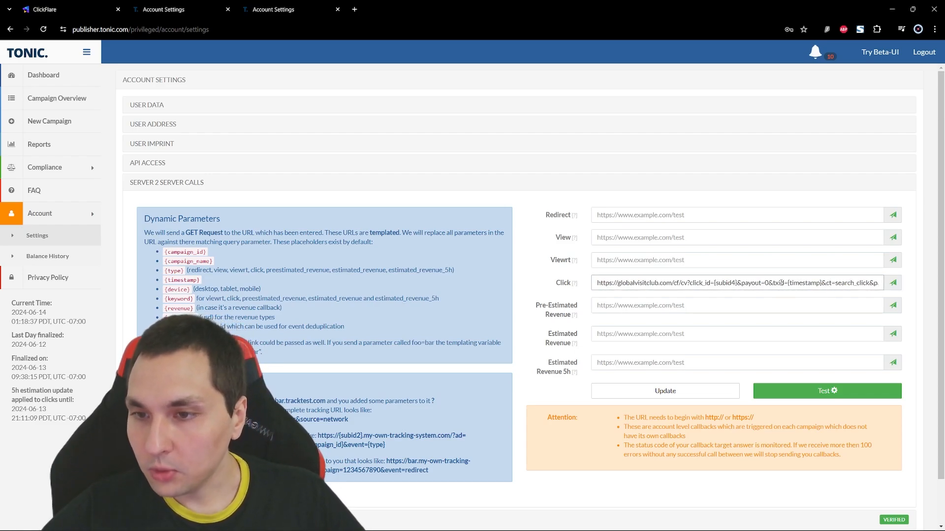
{"action": "left_click_drag", "start_coordinate": [799, 283], "coordinate": [815, 283]}
{"action": "left_click", "coordinate": [787, 282]}
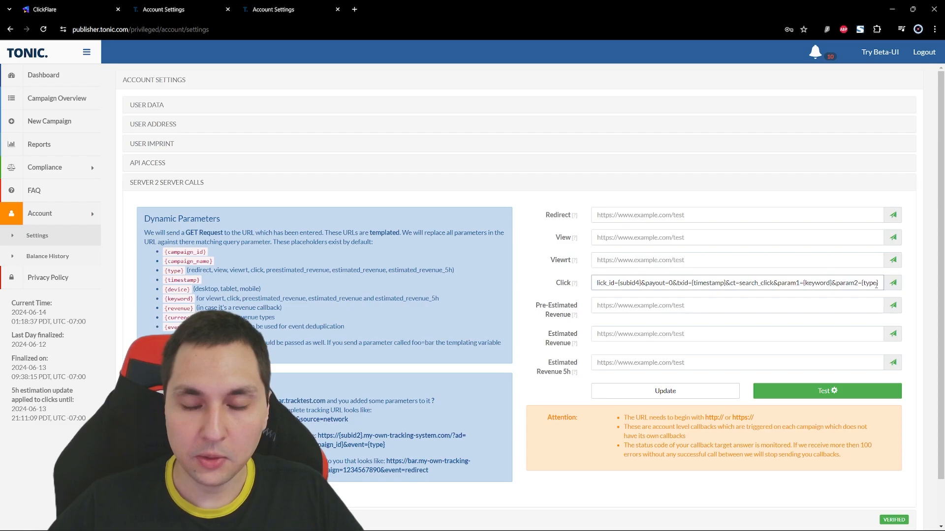
{"action": "left_click_drag", "start_coordinate": [882, 284], "coordinate": [774, 284]}
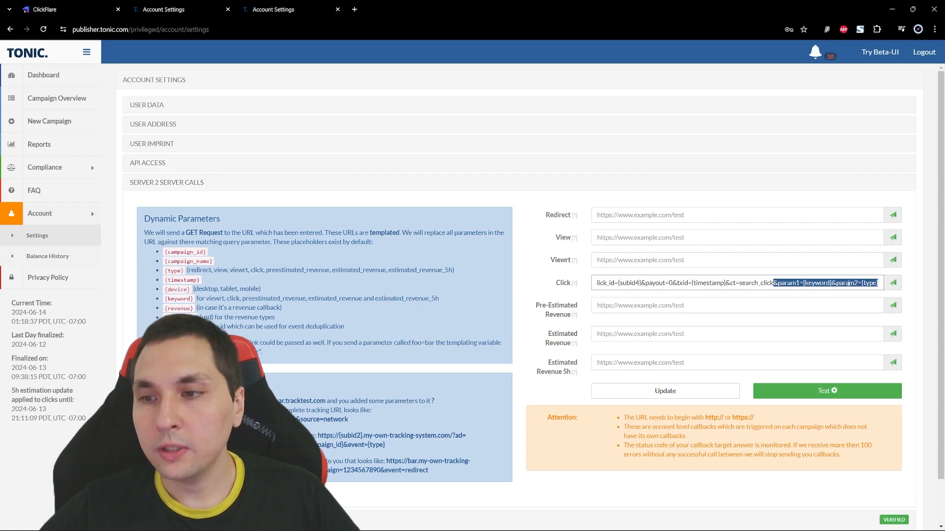
{"action": "left_click", "coordinate": [850, 283]}
{"action": "right_click", "coordinate": [711, 284]}
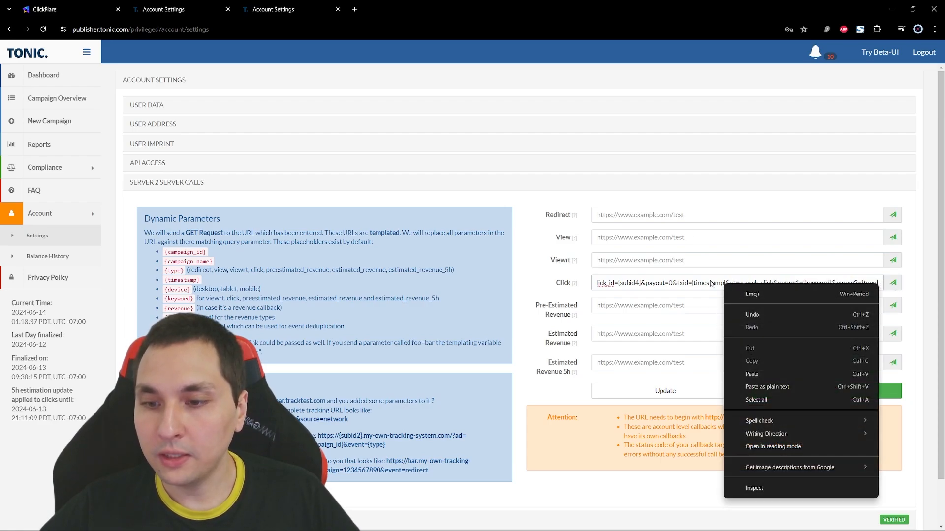
{"action": "left_click", "coordinate": [694, 283]}
{"action": "left_click_drag", "start_coordinate": [878, 283], "coordinate": [671, 277]}
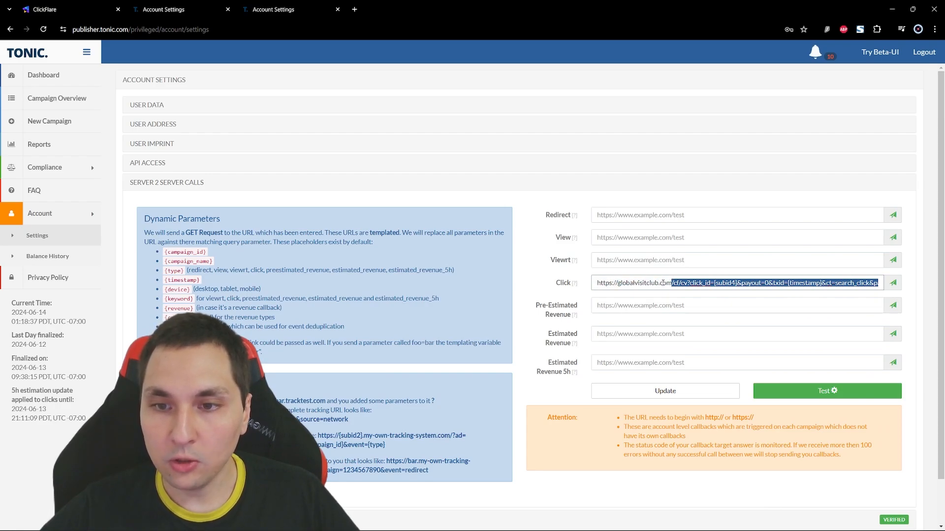
{"action": "left_click", "coordinate": [673, 283]}
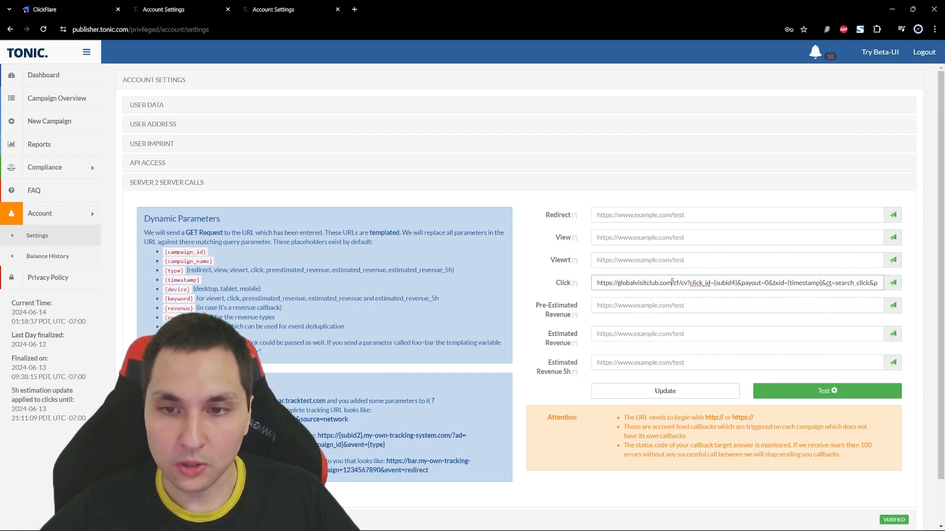
{"action": "left_click_drag", "start_coordinate": [672, 282], "coordinate": [619, 282]}
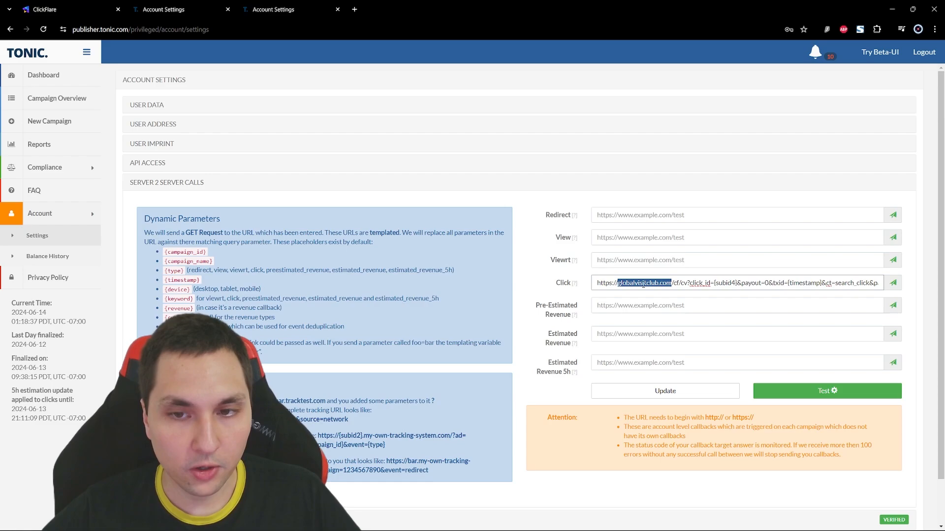
{"action": "left_click", "coordinate": [672, 283]}
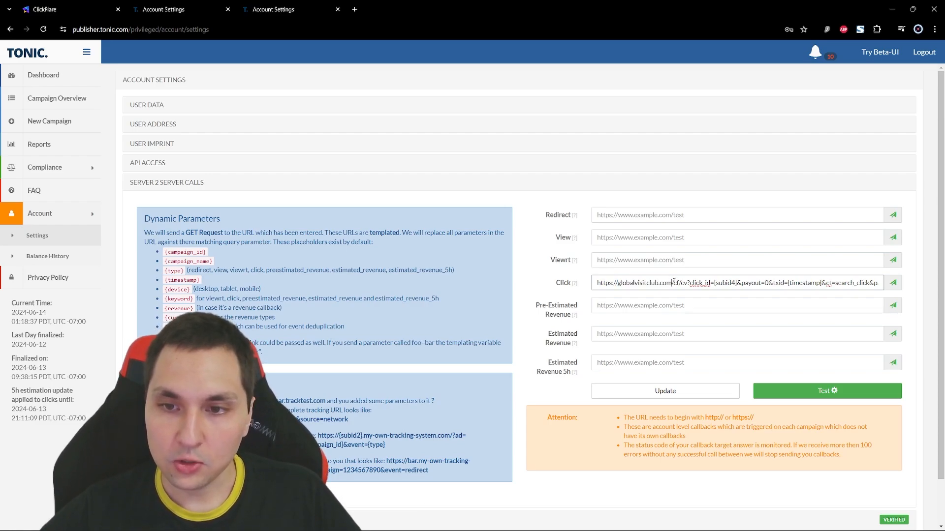
{"action": "left_click_drag", "start_coordinate": [673, 282], "coordinate": [904, 295]}
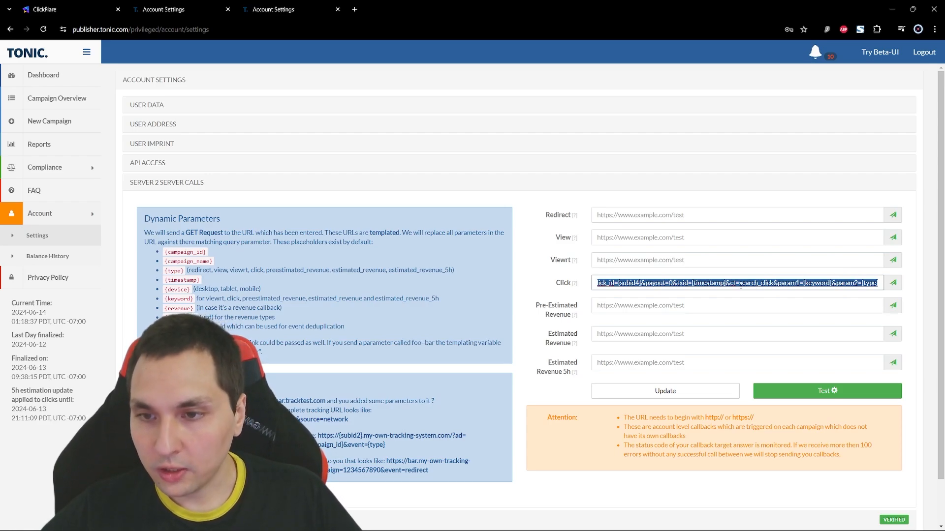
{"action": "left_click", "coordinate": [739, 283]}
{"action": "left_click_drag", "start_coordinate": [739, 283], "coordinate": [773, 283]}
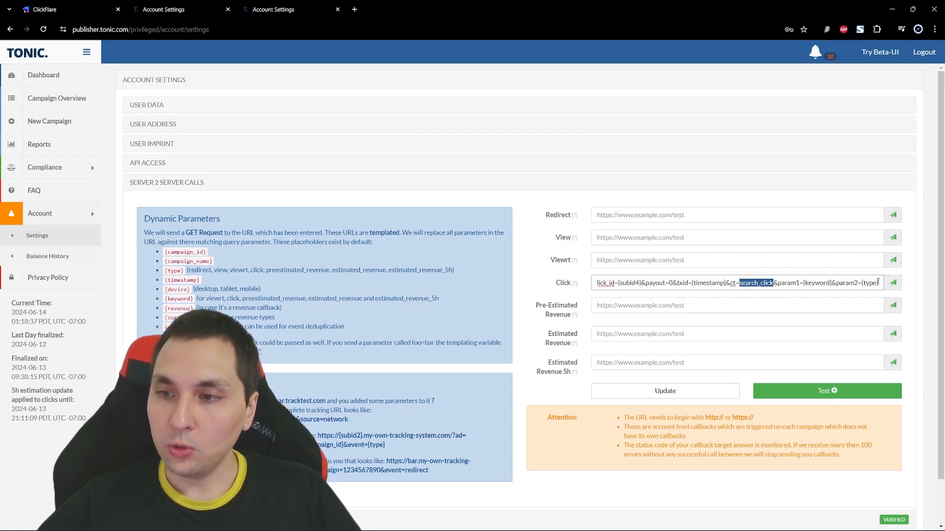
{"action": "left_click", "coordinate": [851, 288]}
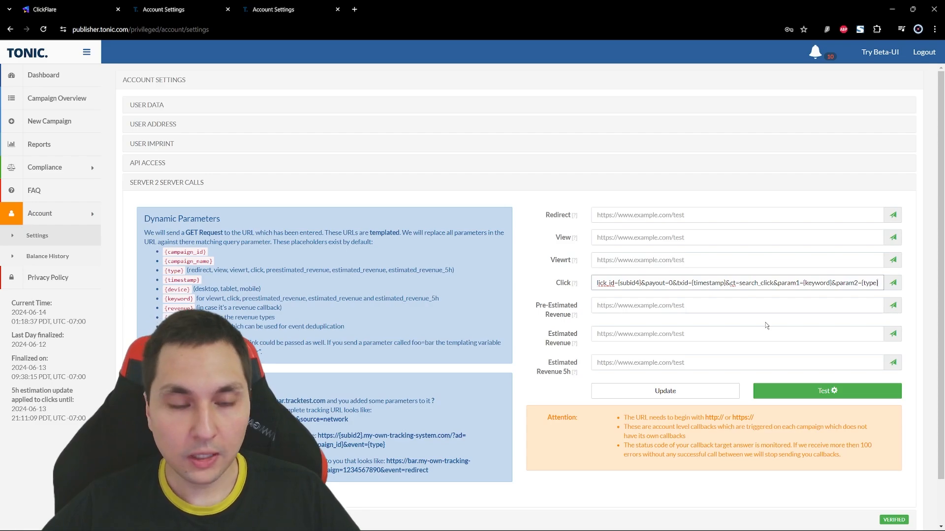
- Switch to ClickFlare, name the new affiliate network 123123 and save it
{"action": "left_click", "coordinate": [66, 9]}
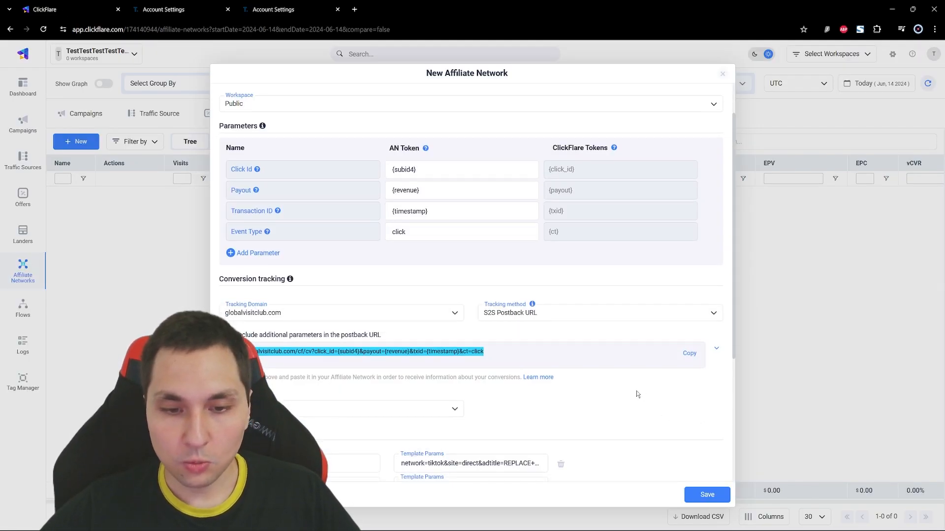
{"action": "scroll", "coordinate": [636, 394], "scroll_direction": "down", "scroll_amount": 4}
{"action": "scroll", "coordinate": [624, 378], "scroll_direction": "up", "scroll_amount": 5}
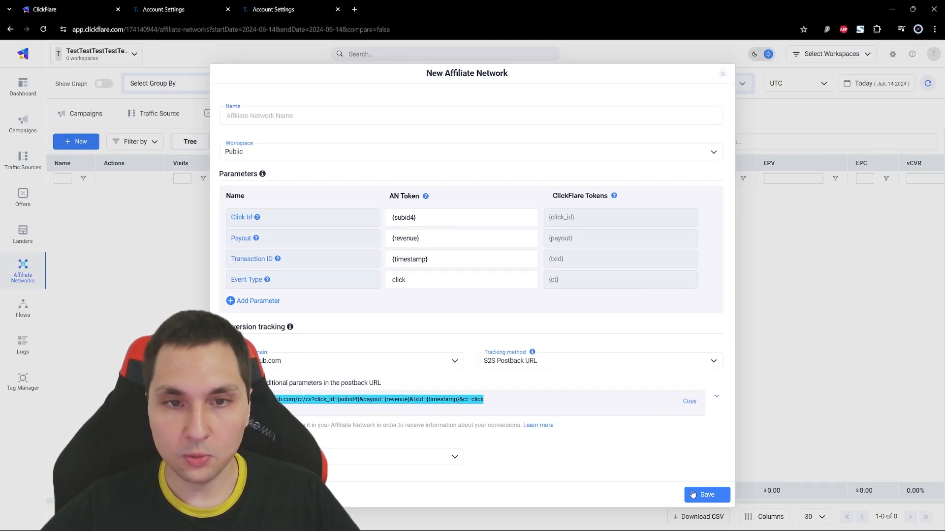
{"action": "left_click", "coordinate": [693, 494]}
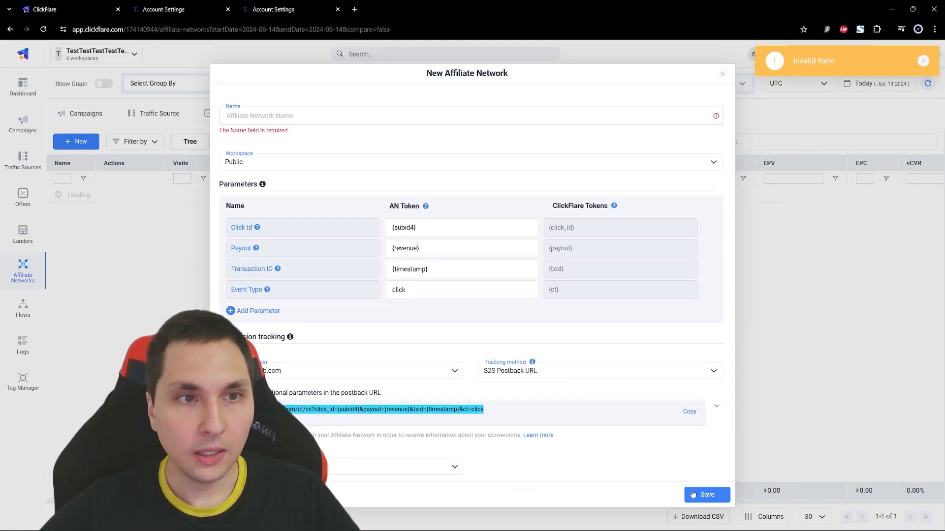
{"action": "left_click", "coordinate": [331, 115]}
{"action": "type", "text": "123123"}
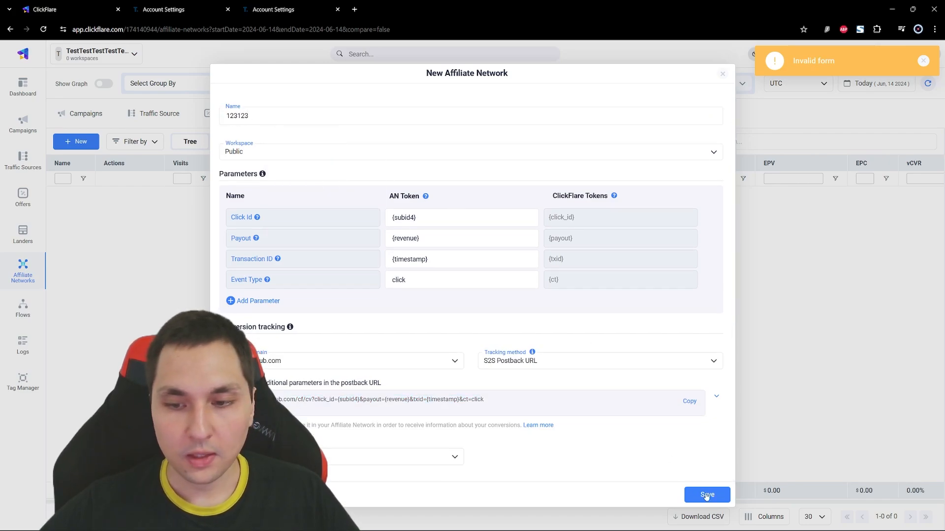
{"action": "left_click", "coordinate": [706, 495]}
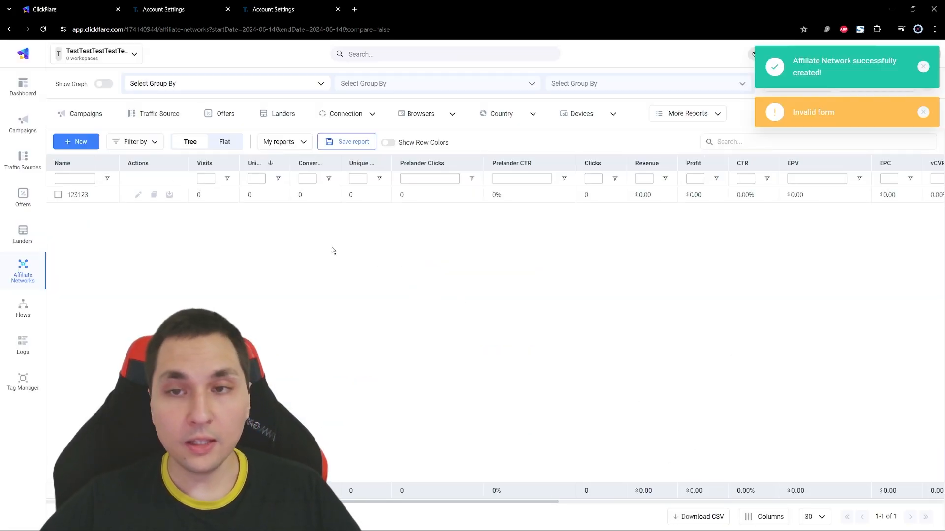